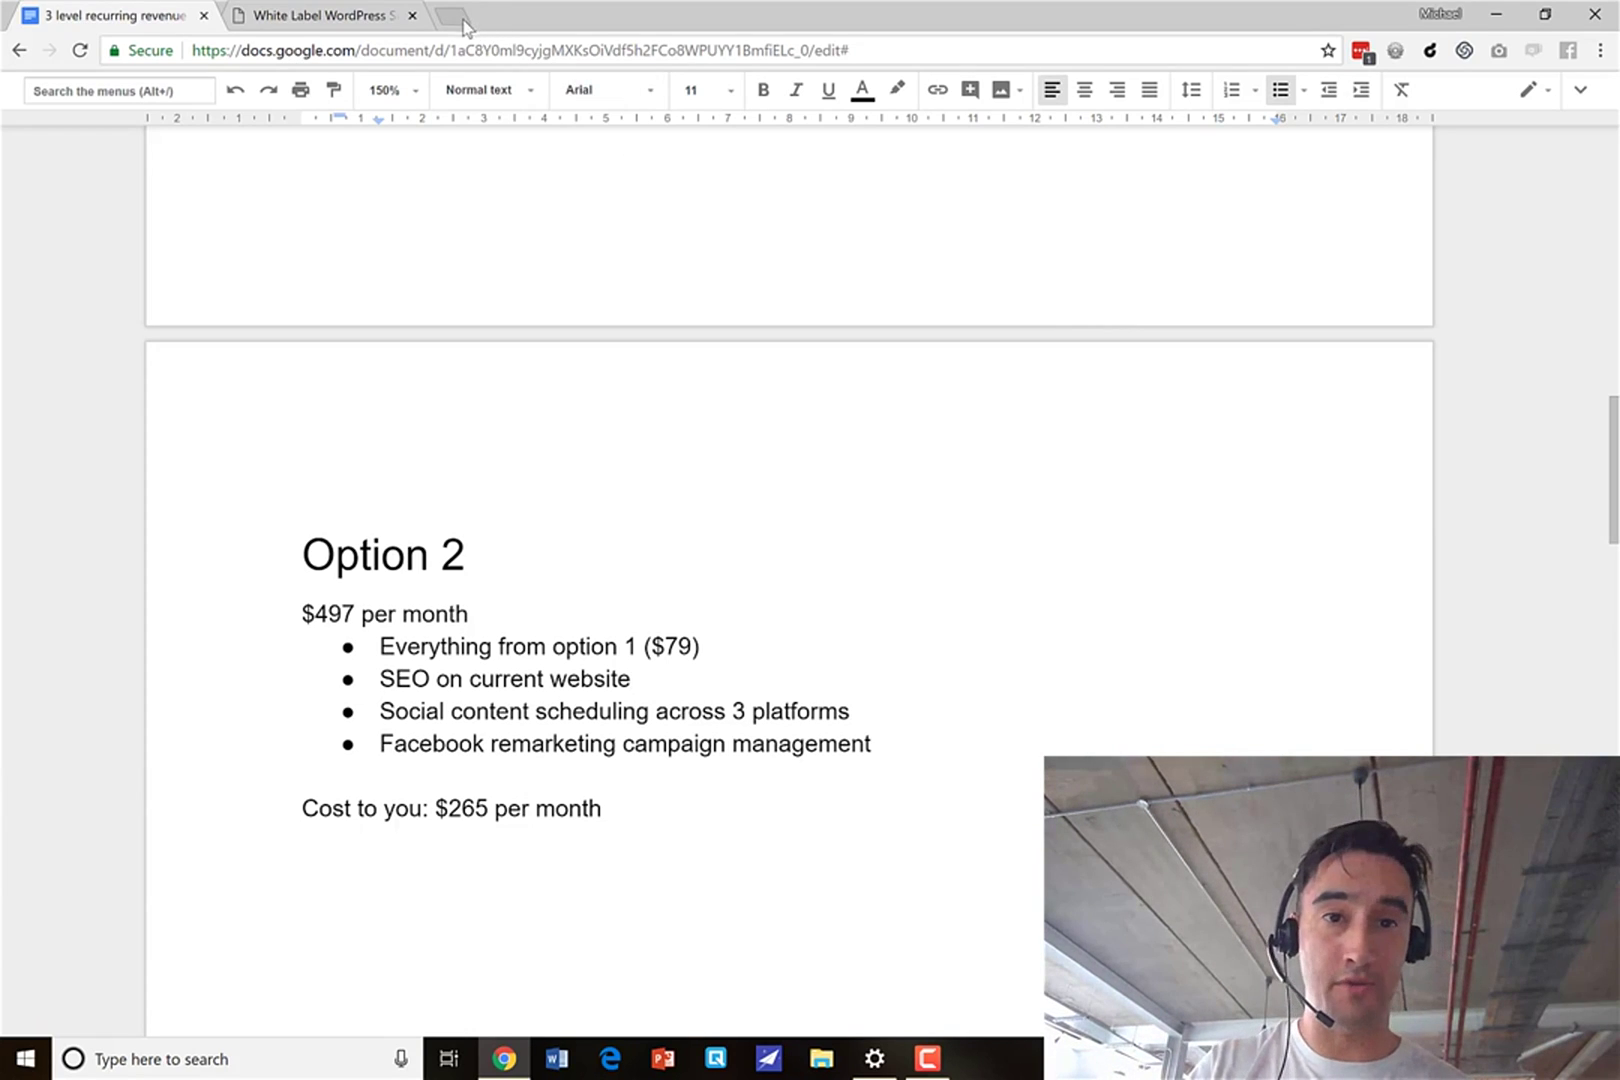
Step: Search Google for speedlancer in a new browser tab and open the Speedlancer website
{"action": "key", "text": "ctrl+t"}
{"action": "type", "text": "speedlancer"}
{"action": "key", "text": "Return"}
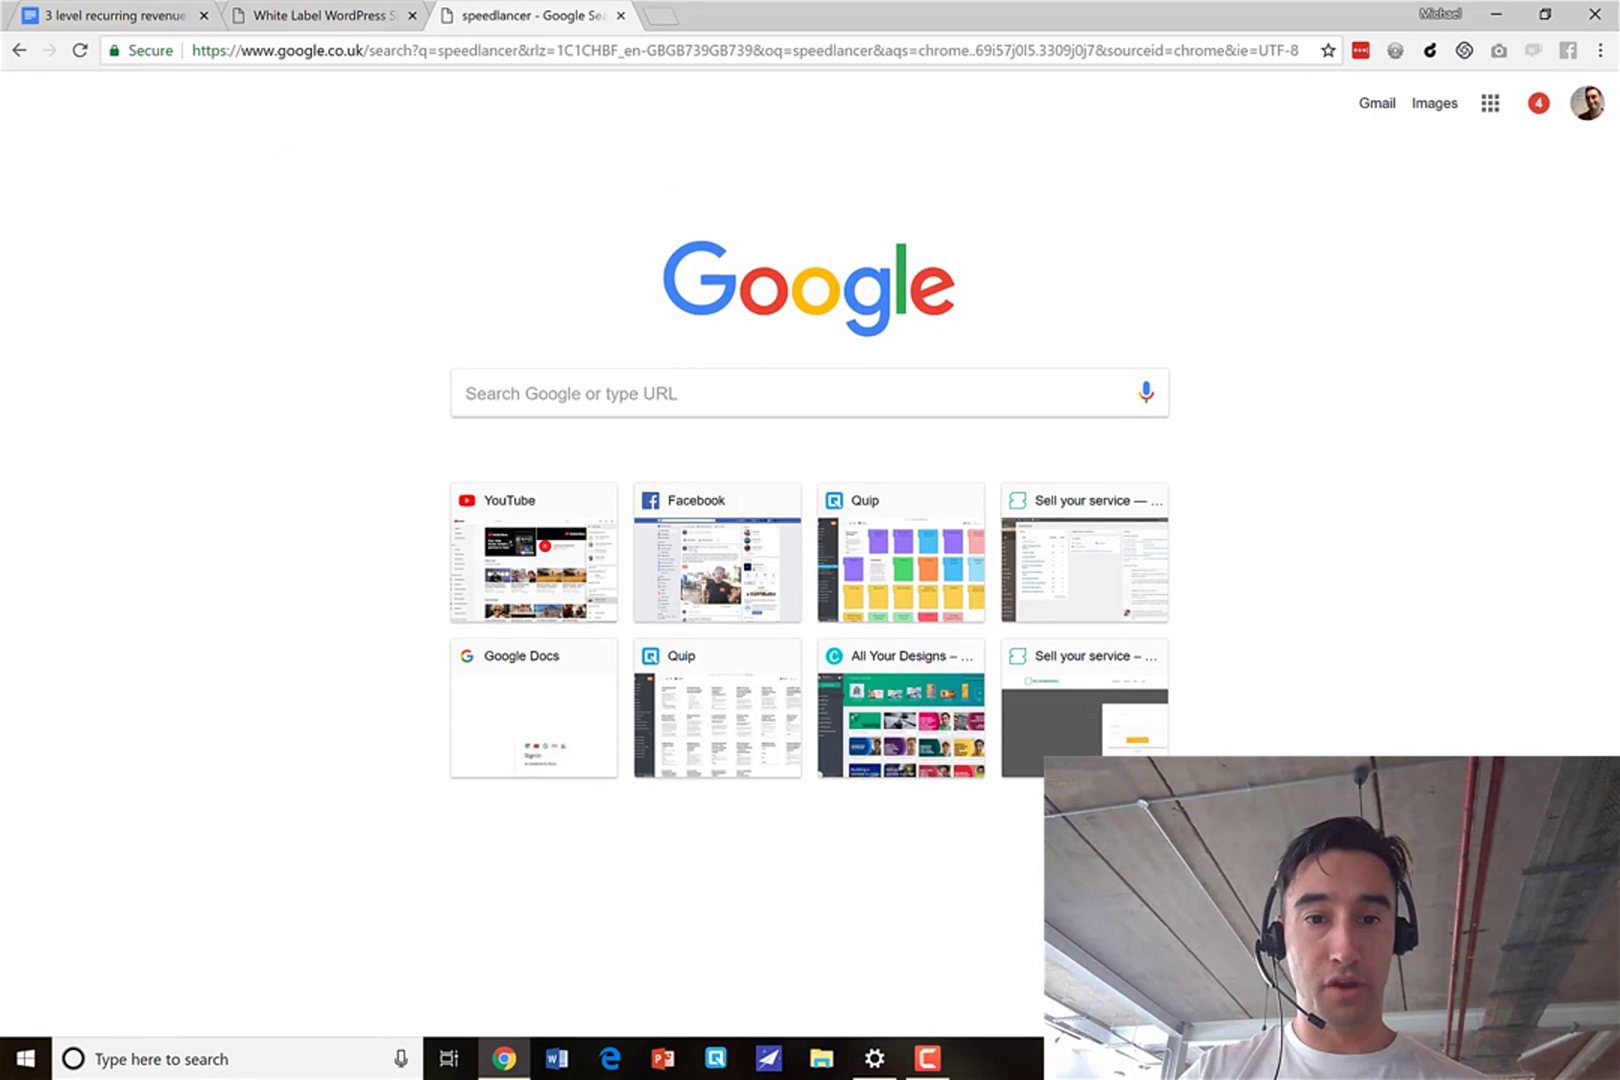
{"action": "left_click", "coordinate": [444, 271]}
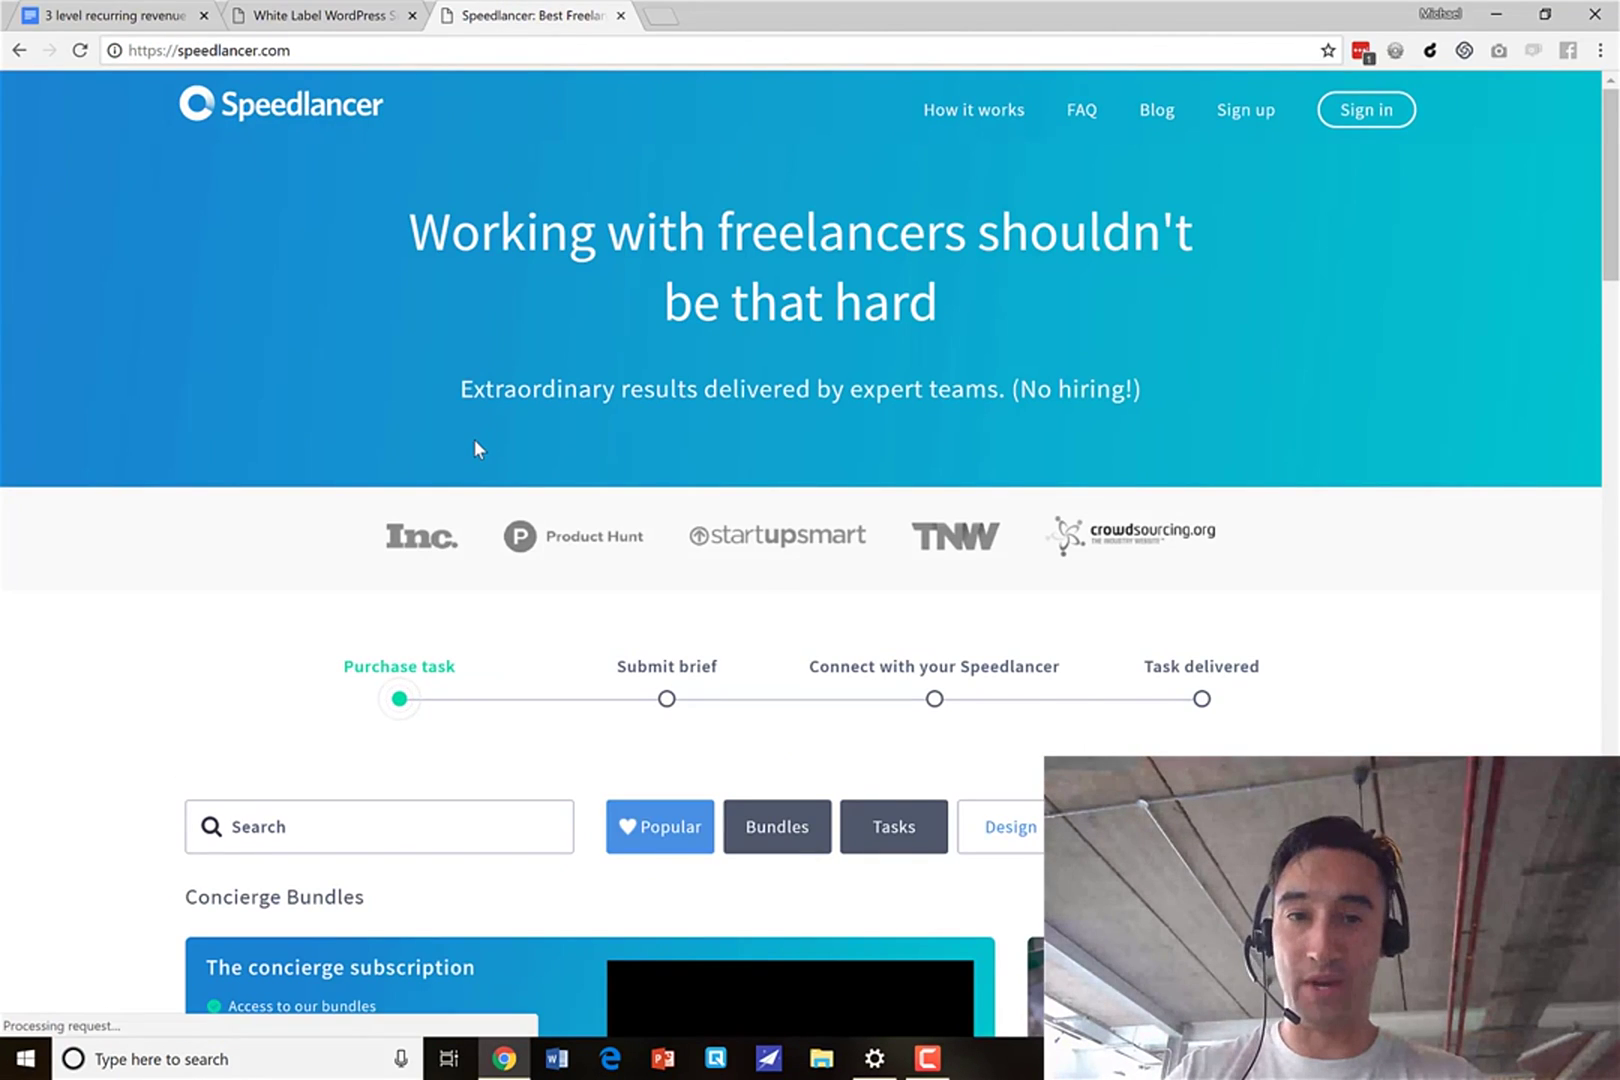
Step: Search Speedlancer for SEO and look through the matching concierge bundles and tasks
{"action": "left_click", "coordinate": [345, 822]}
{"action": "type", "text": "seo"}
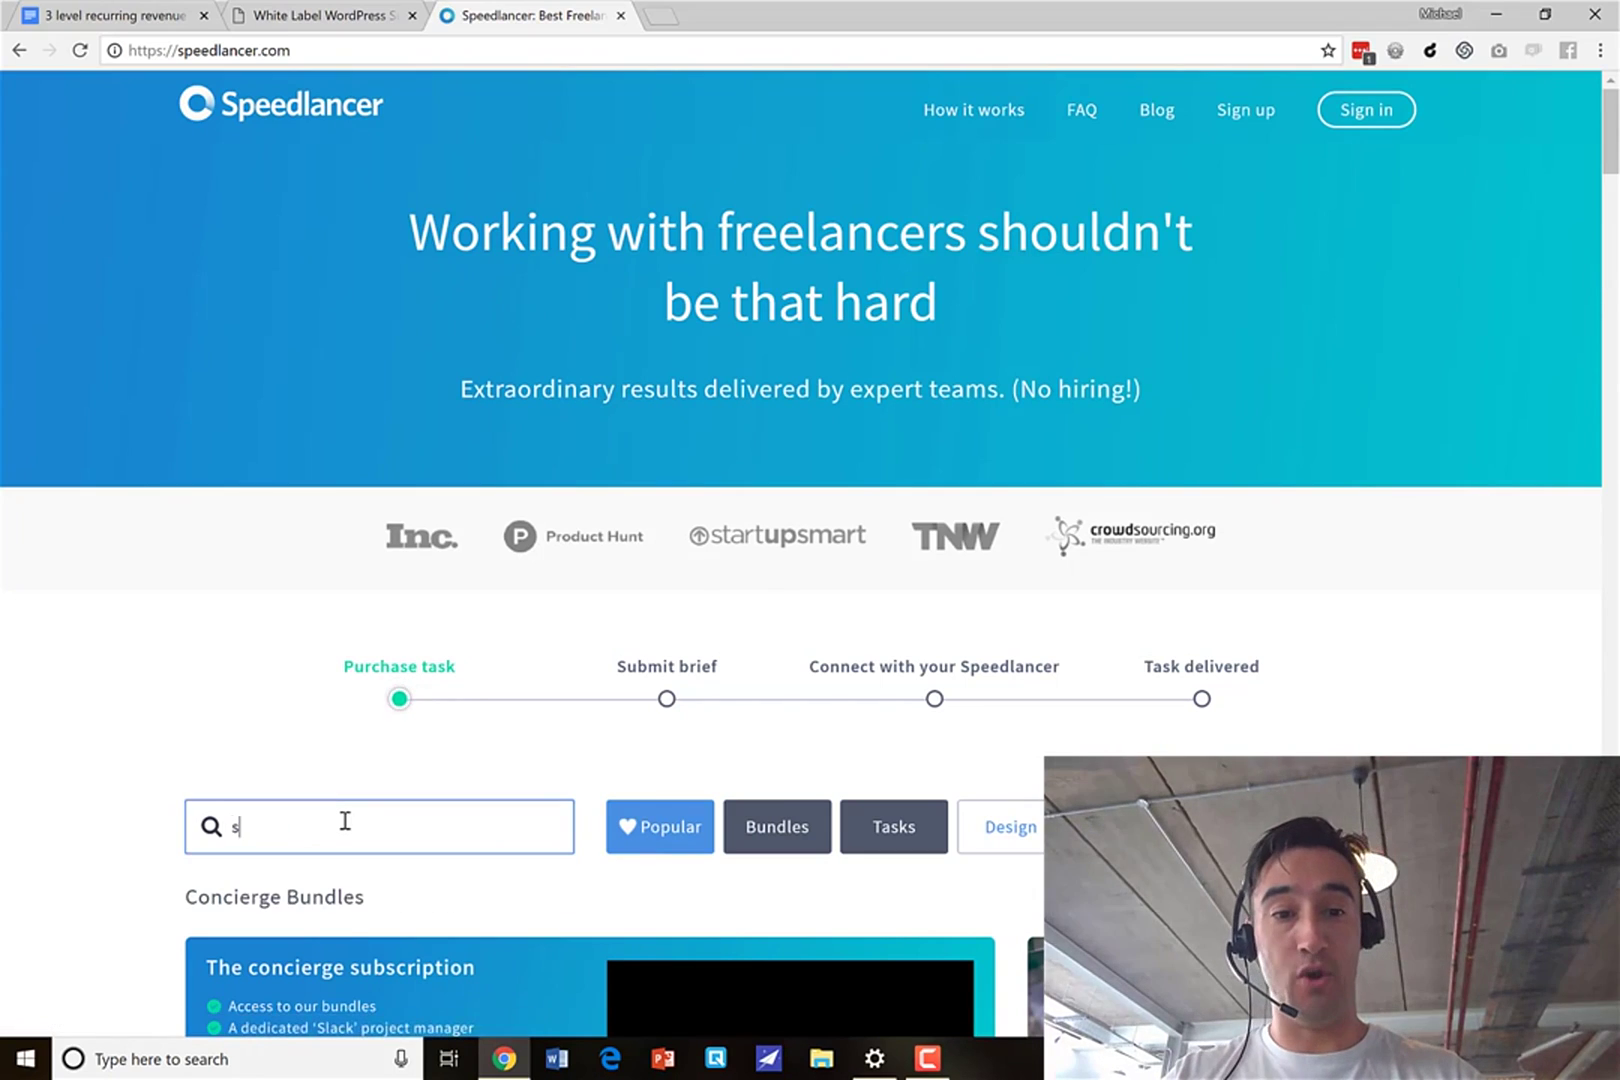
{"action": "scroll", "coordinate": [385, 388], "scroll_direction": "down", "scroll_amount": 6}
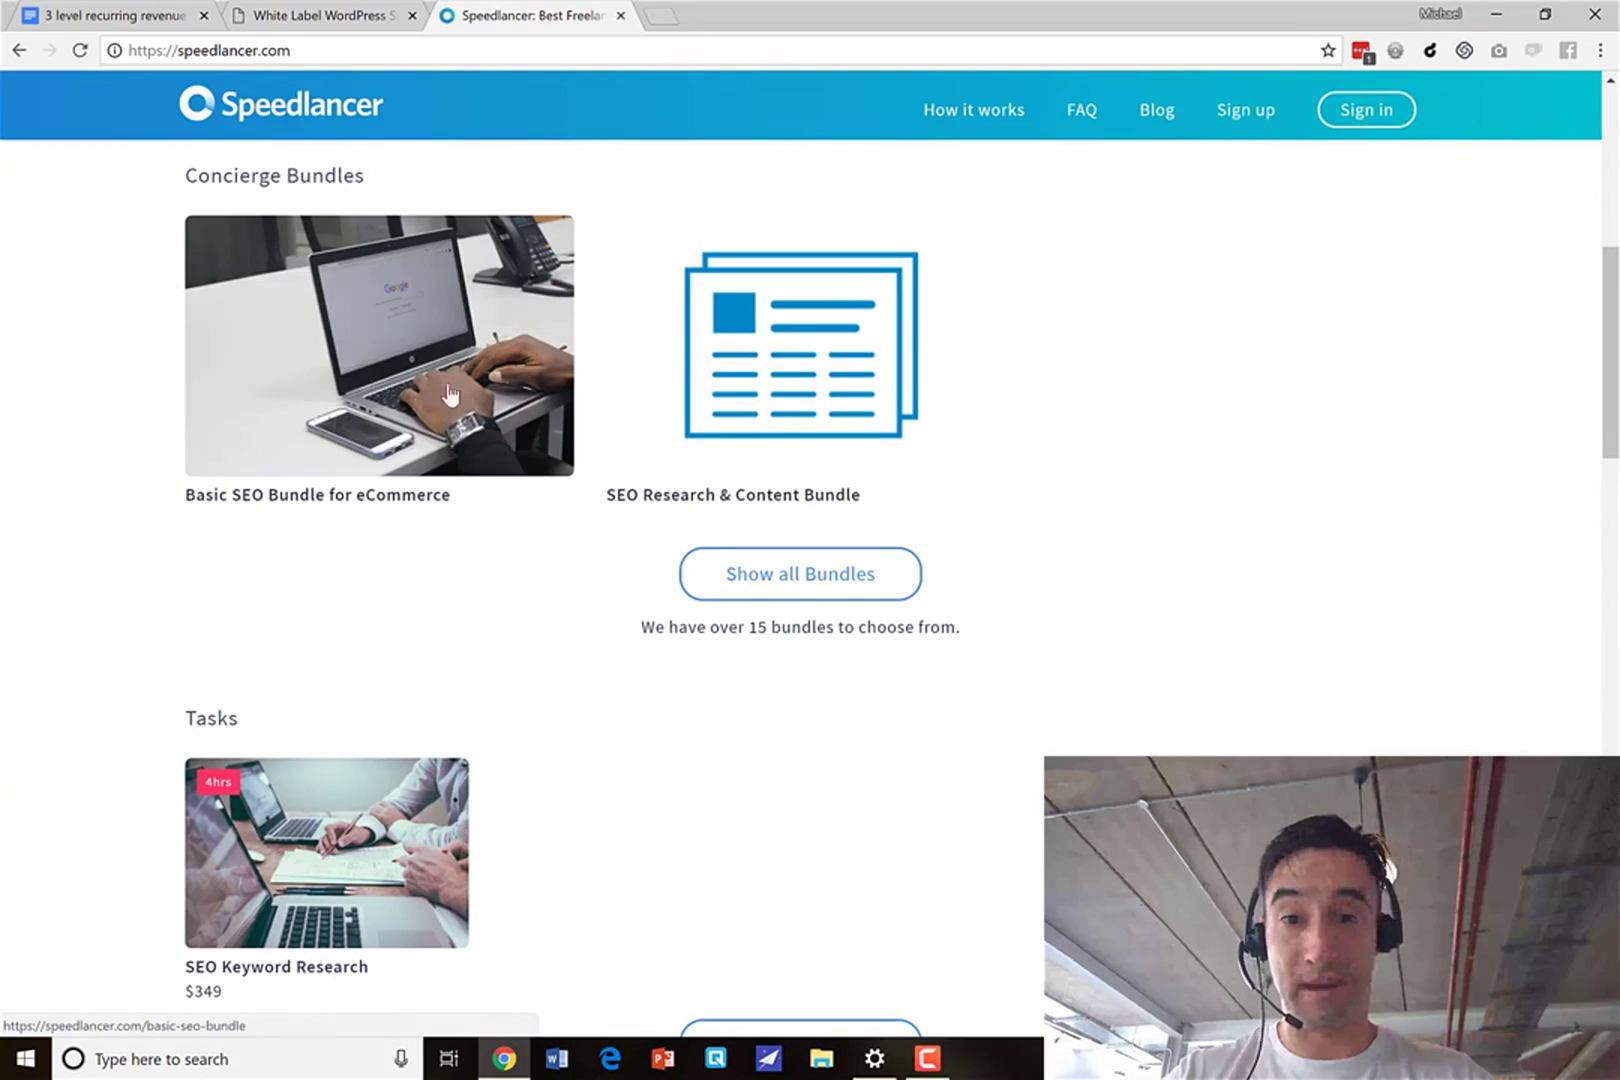
{"action": "scroll", "coordinate": [597, 777], "scroll_direction": "down", "scroll_amount": 3}
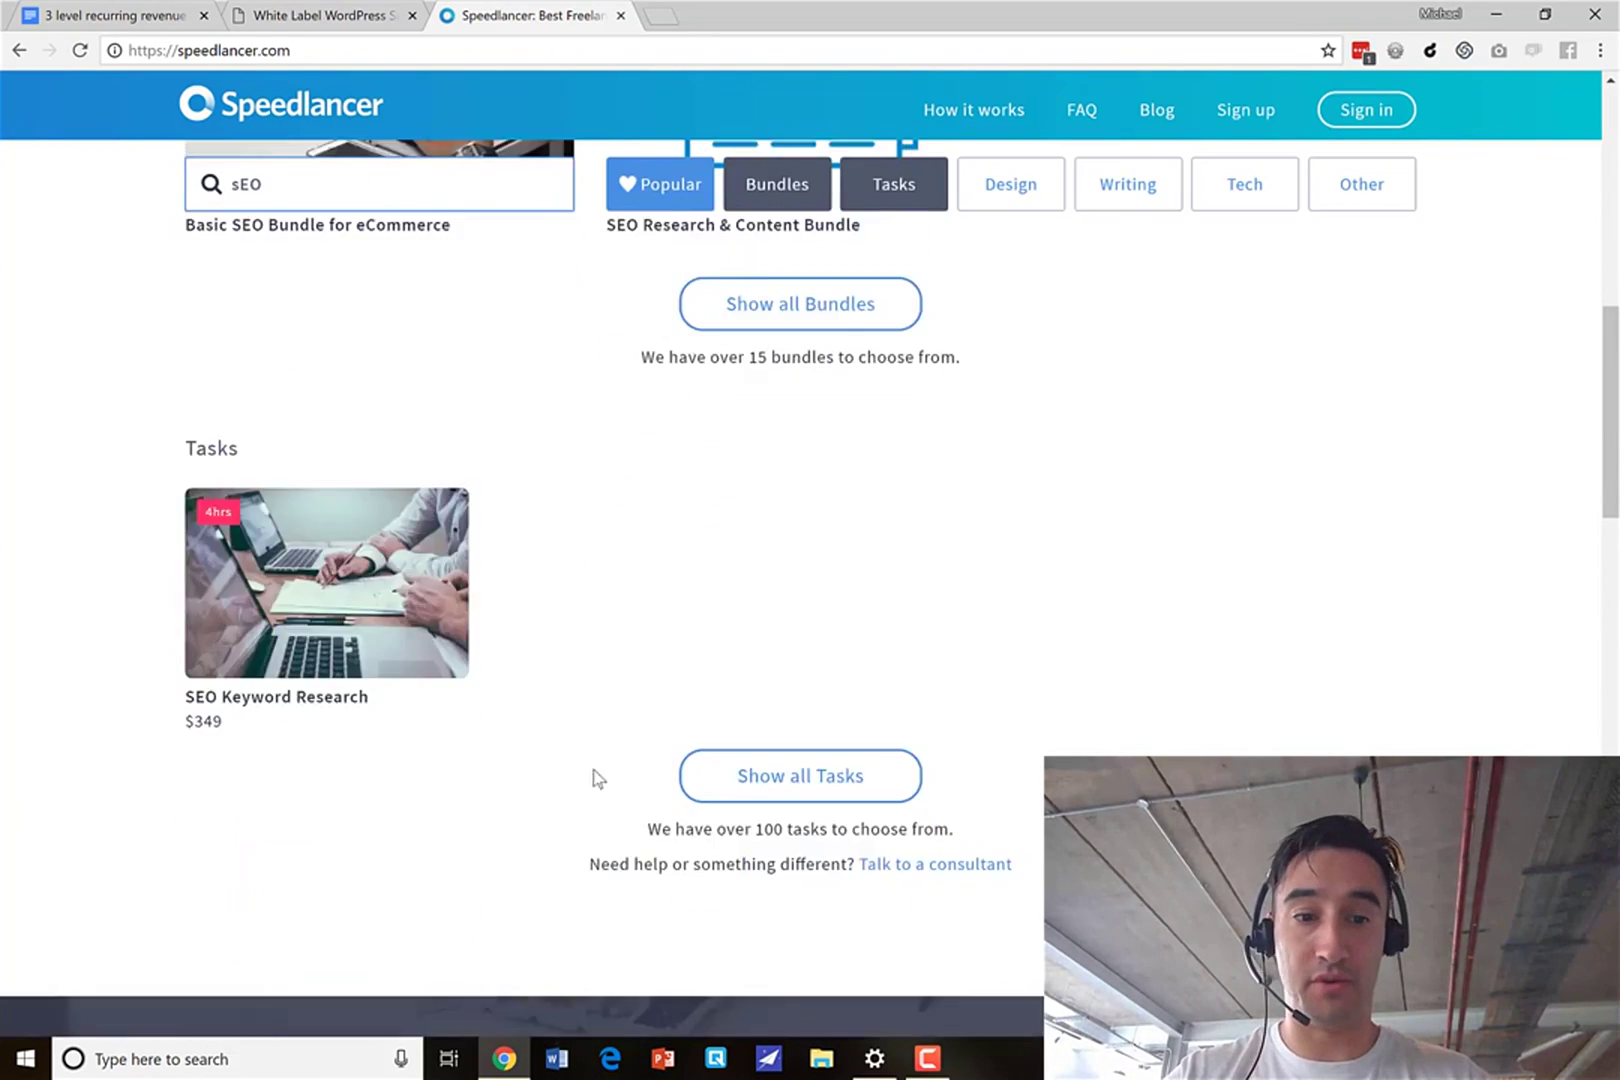
{"action": "scroll", "coordinate": [615, 879], "scroll_direction": "up", "scroll_amount": 1}
{"action": "scroll", "coordinate": [611, 871], "scroll_direction": "down", "scroll_amount": 3}
{"action": "scroll", "coordinate": [613, 878], "scroll_direction": "up", "scroll_amount": 5}
{"action": "scroll", "coordinate": [613, 880], "scroll_direction": "up", "scroll_amount": 6}
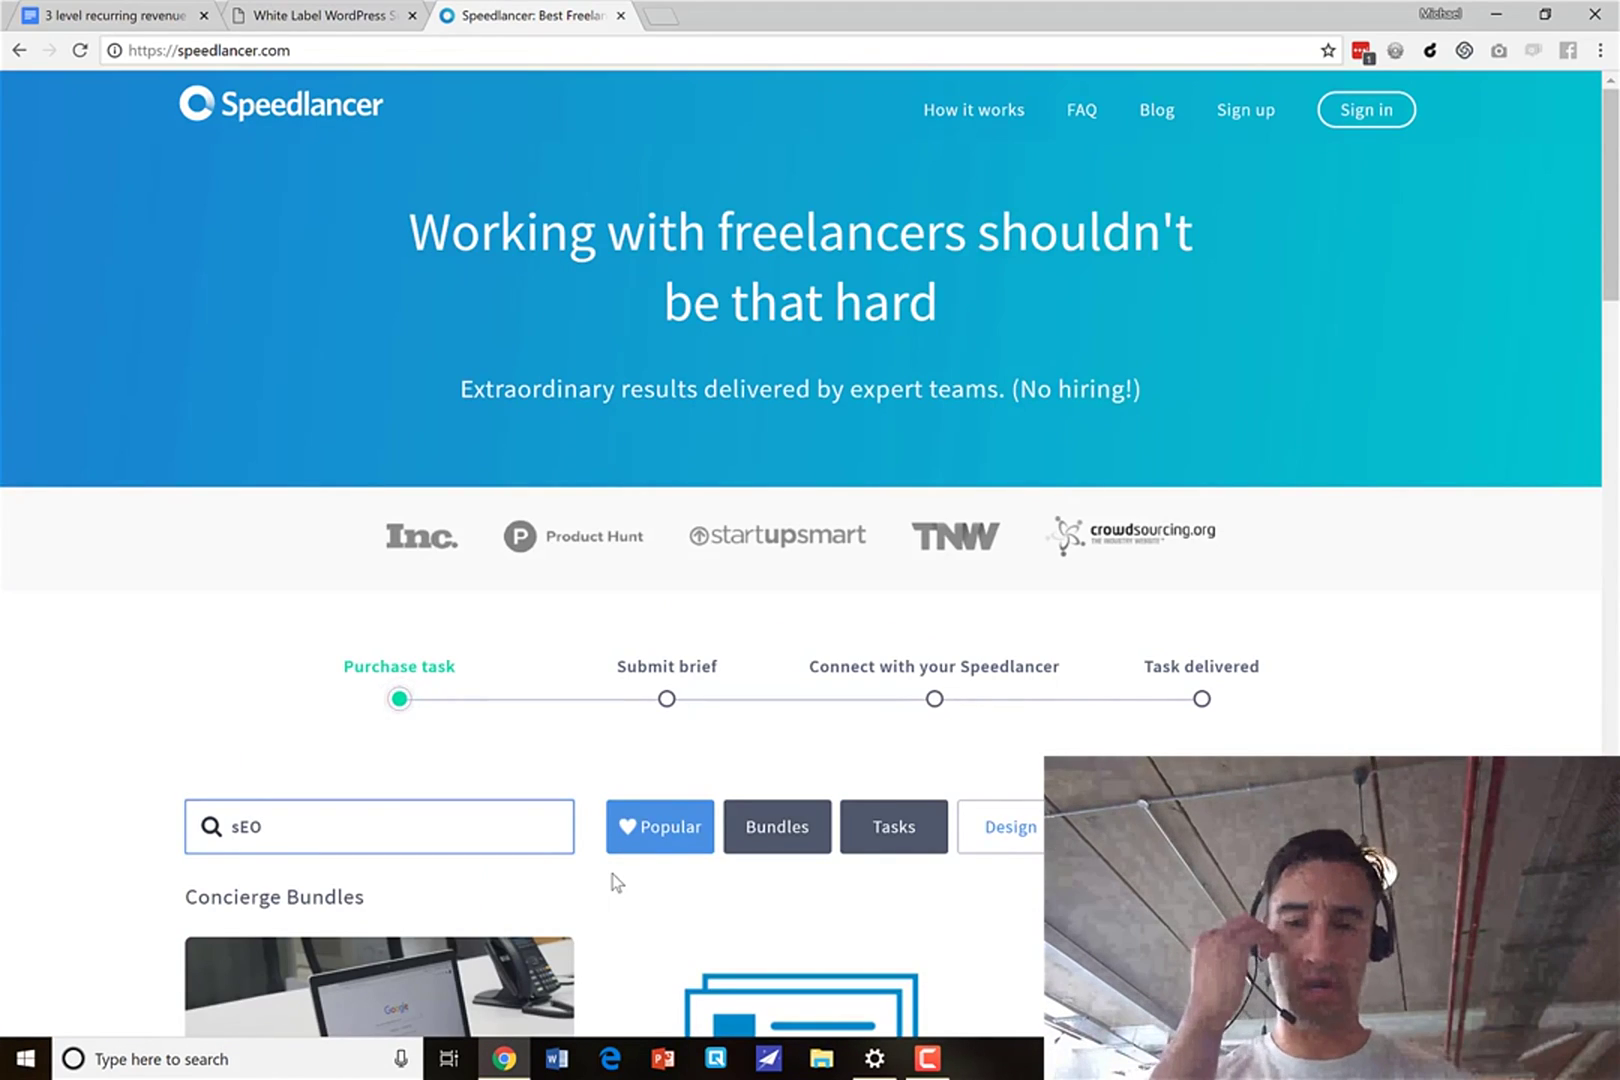
Step: Open the PeoplePerHour website, peopleperhour.com, in a new browser tab
{"action": "key", "text": "ctrl+t"}
{"action": "type", "text": "PEOPLE"}
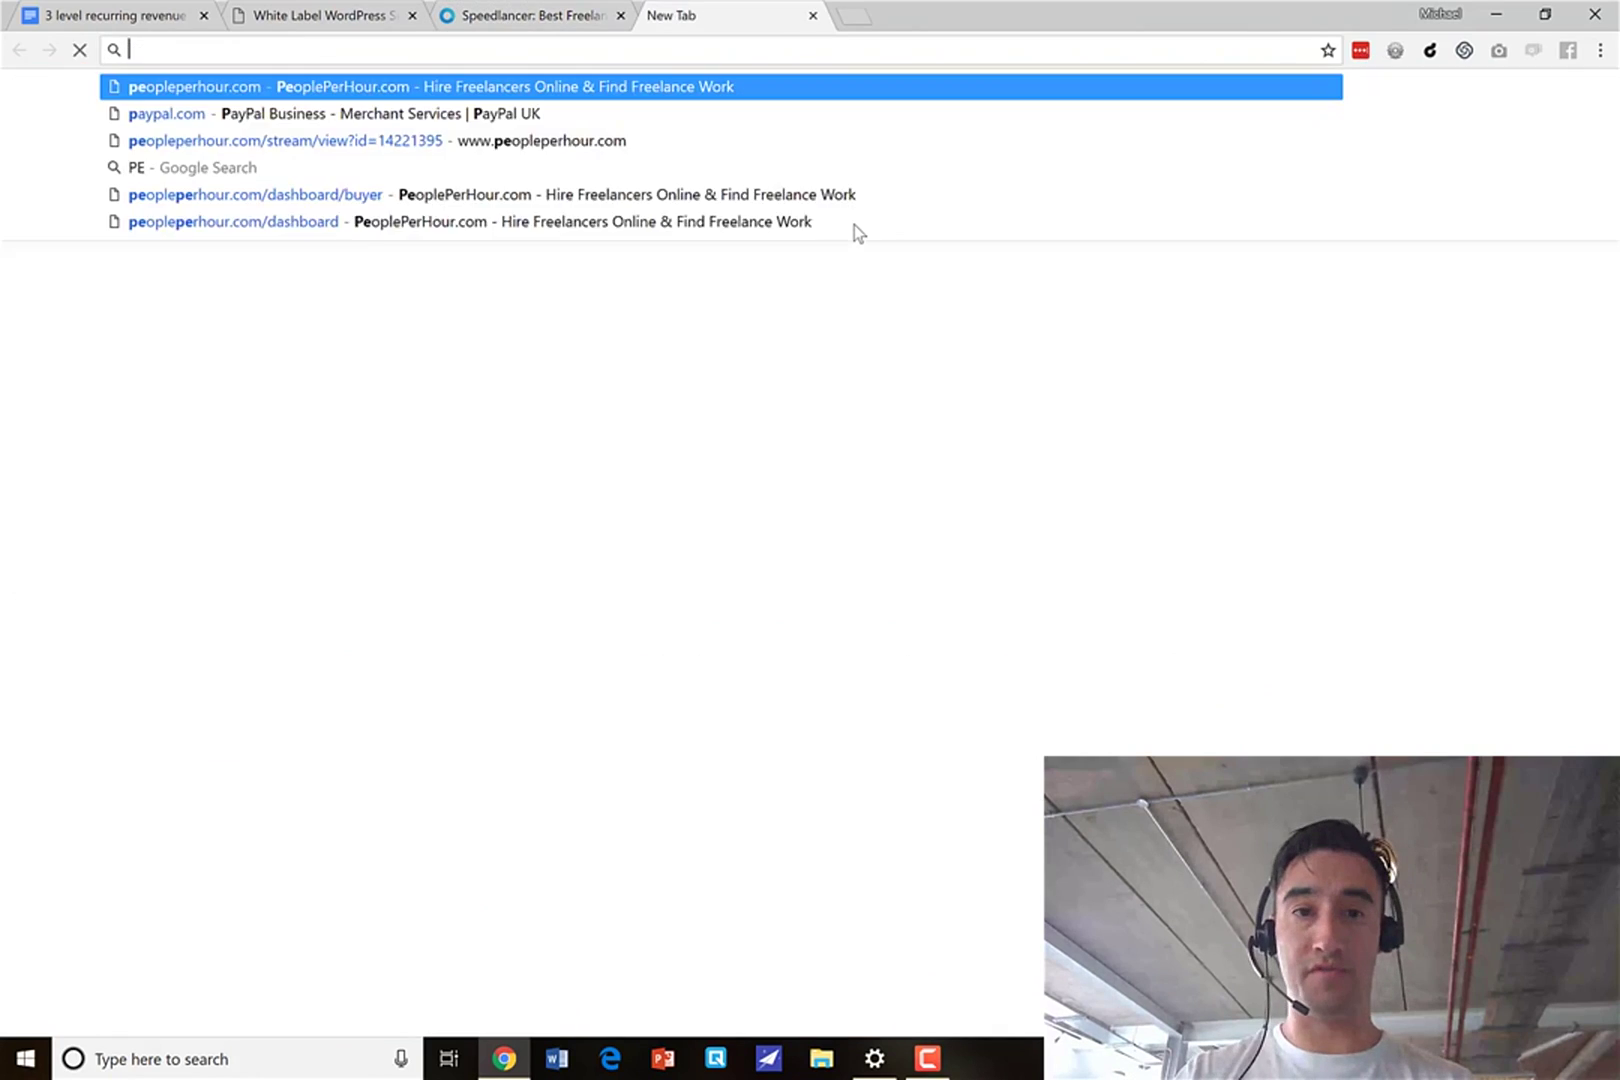
{"action": "key", "text": "Return"}
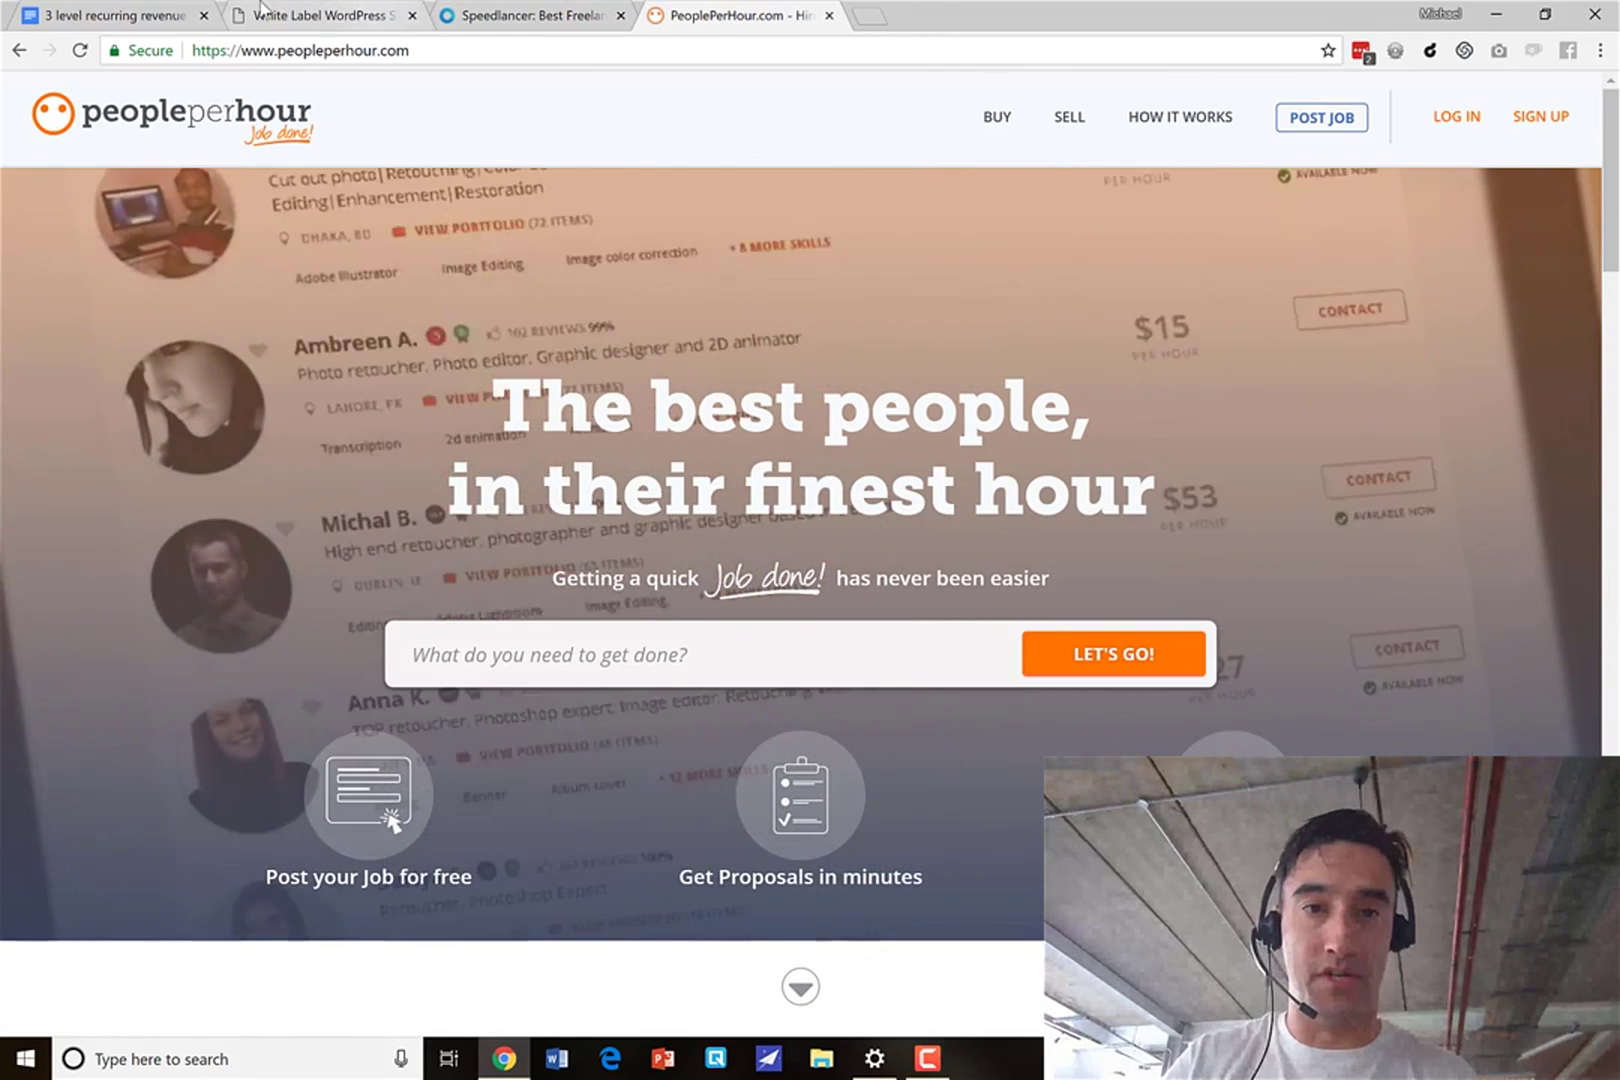
Step: Go back to Option 2 in the pricing document and calculate its monthly margin, 497-265, in a new browser tab
{"action": "left_click", "coordinate": [160, 15]}
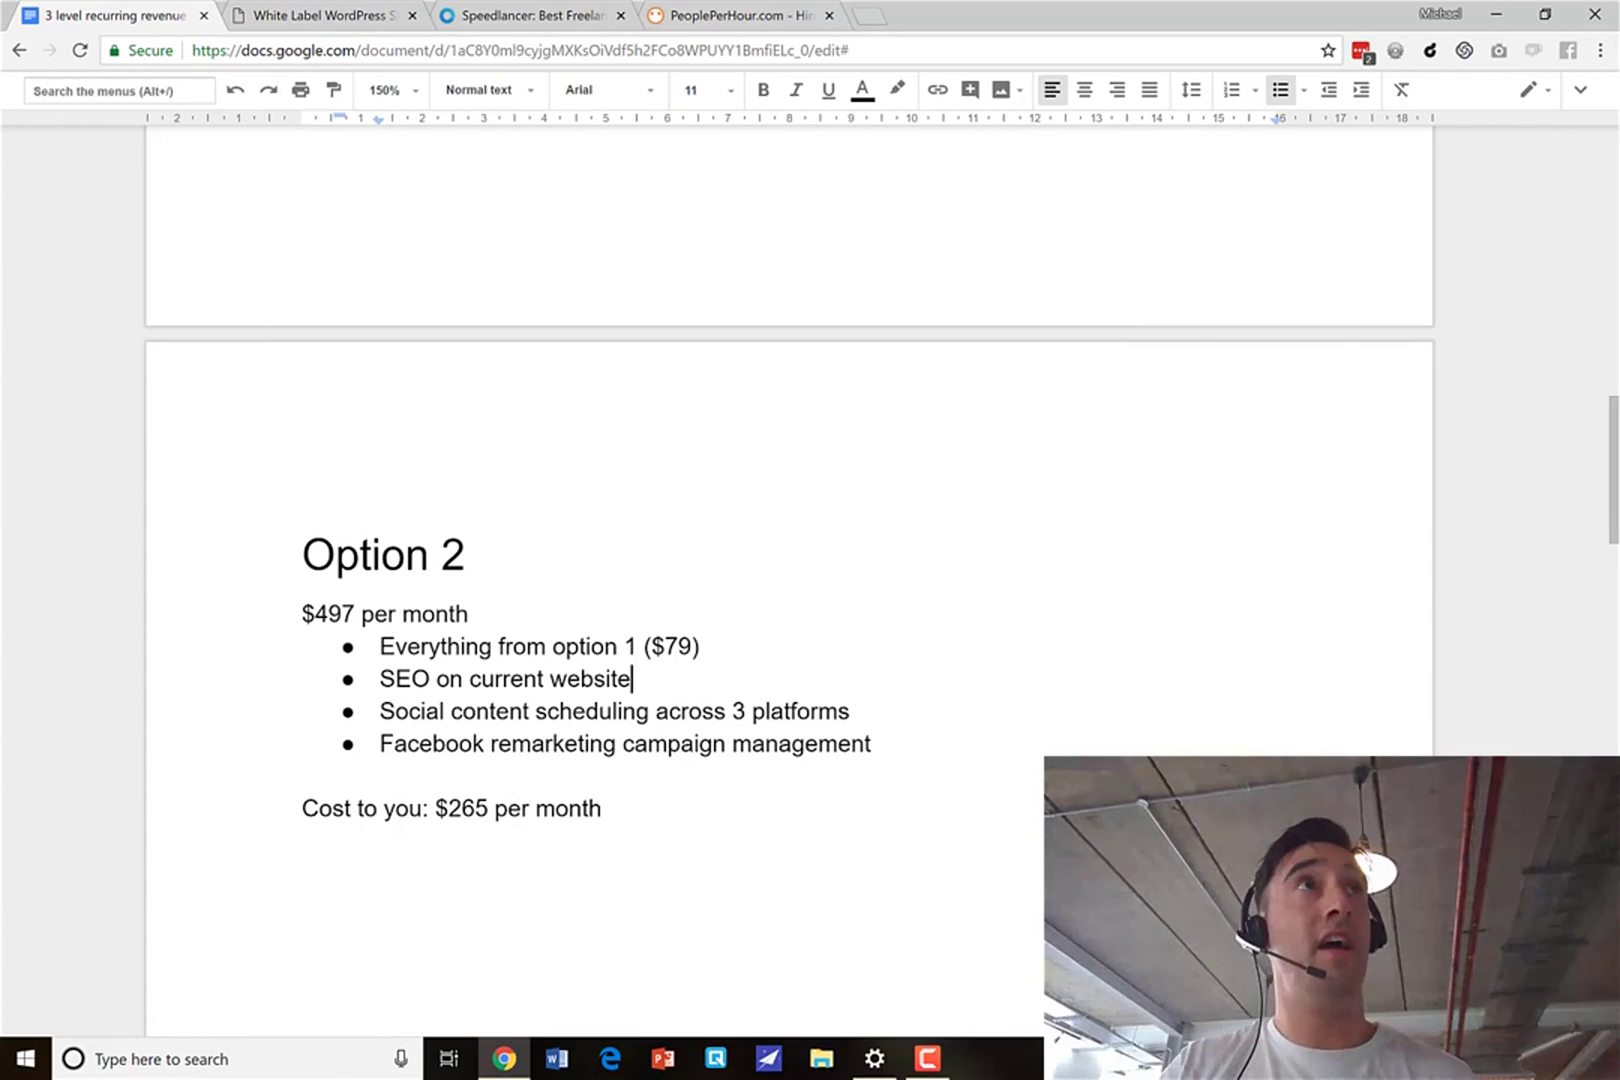
{"action": "left_click", "coordinate": [872, 17]}
{"action": "type", "text": "497-265"}
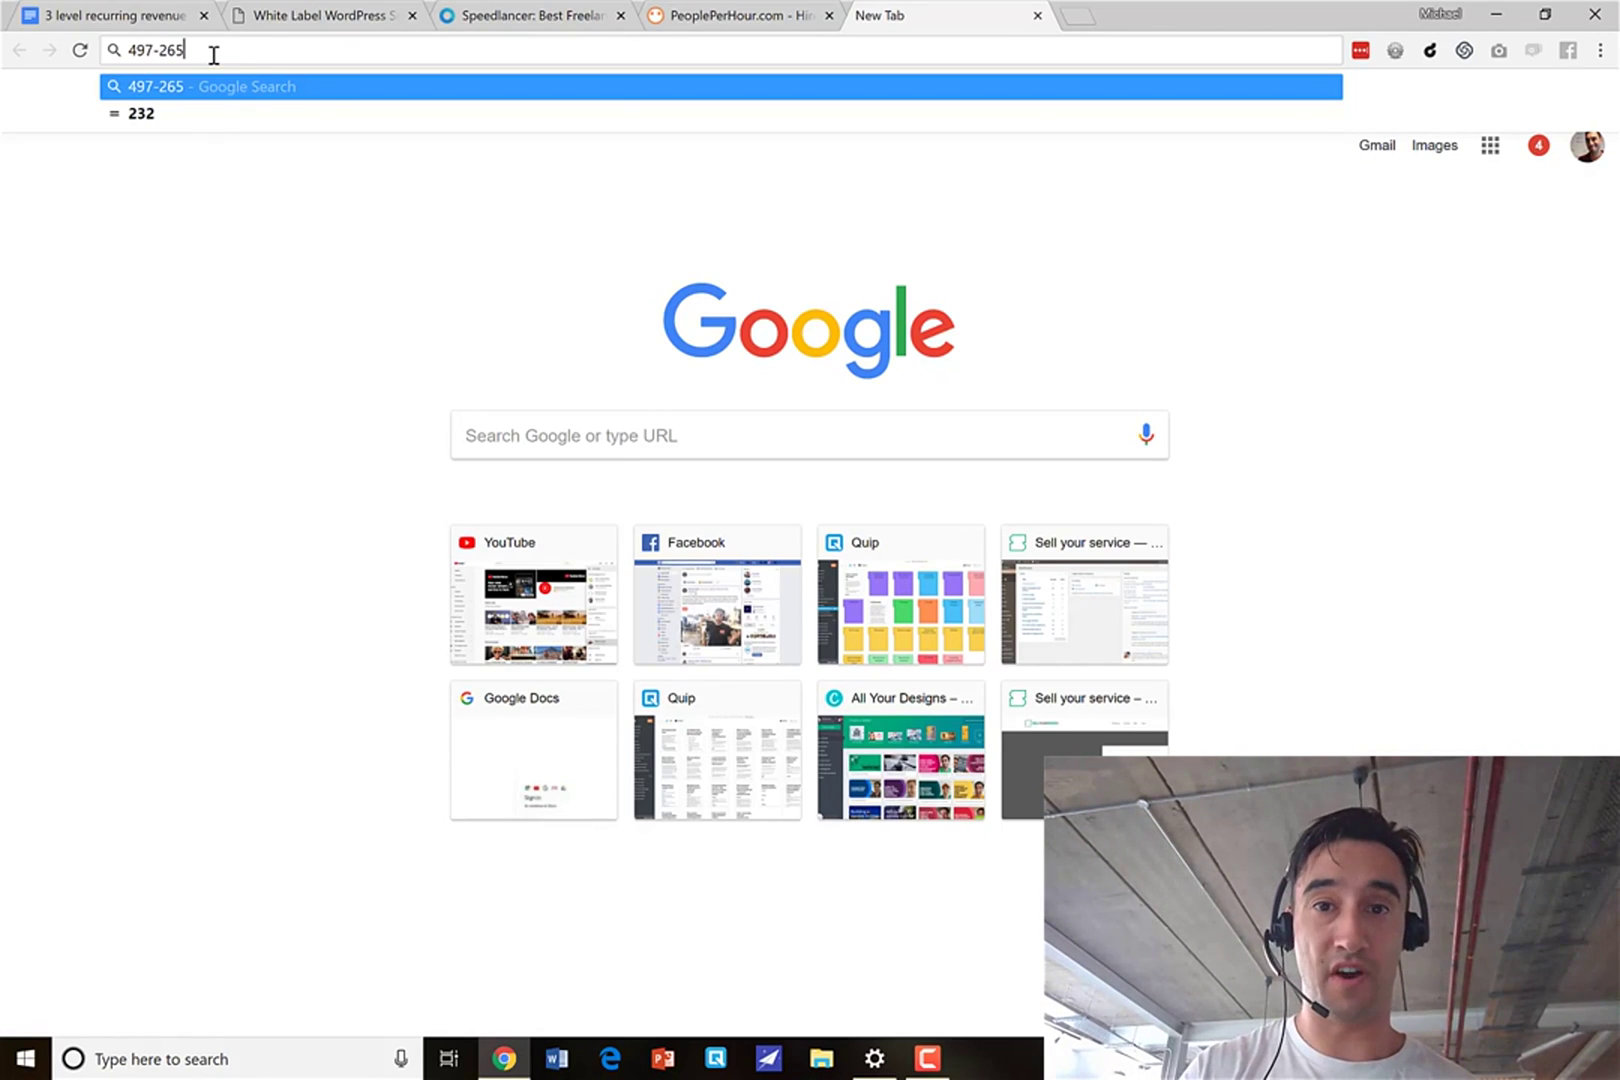
Step: Return to the pricing document and review the Option 2 services, continuing down to Option 3
{"action": "left_click", "coordinate": [740, 15]}
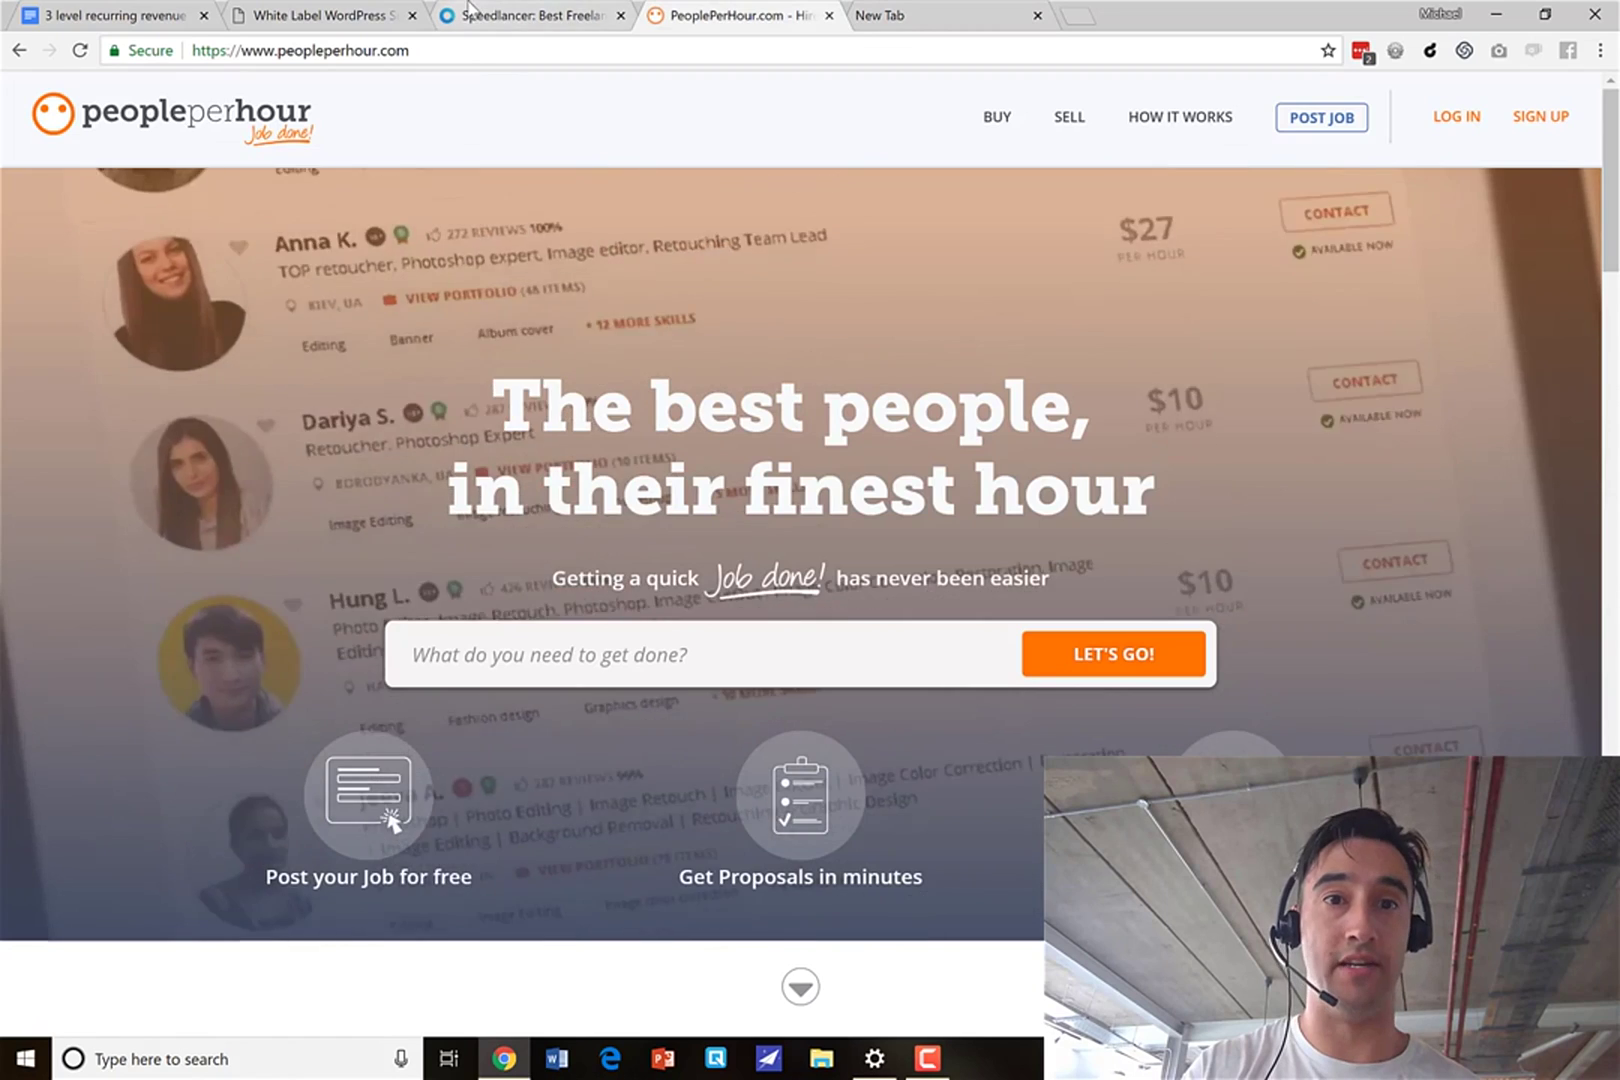
{"action": "key", "text": "ctrl+1"}
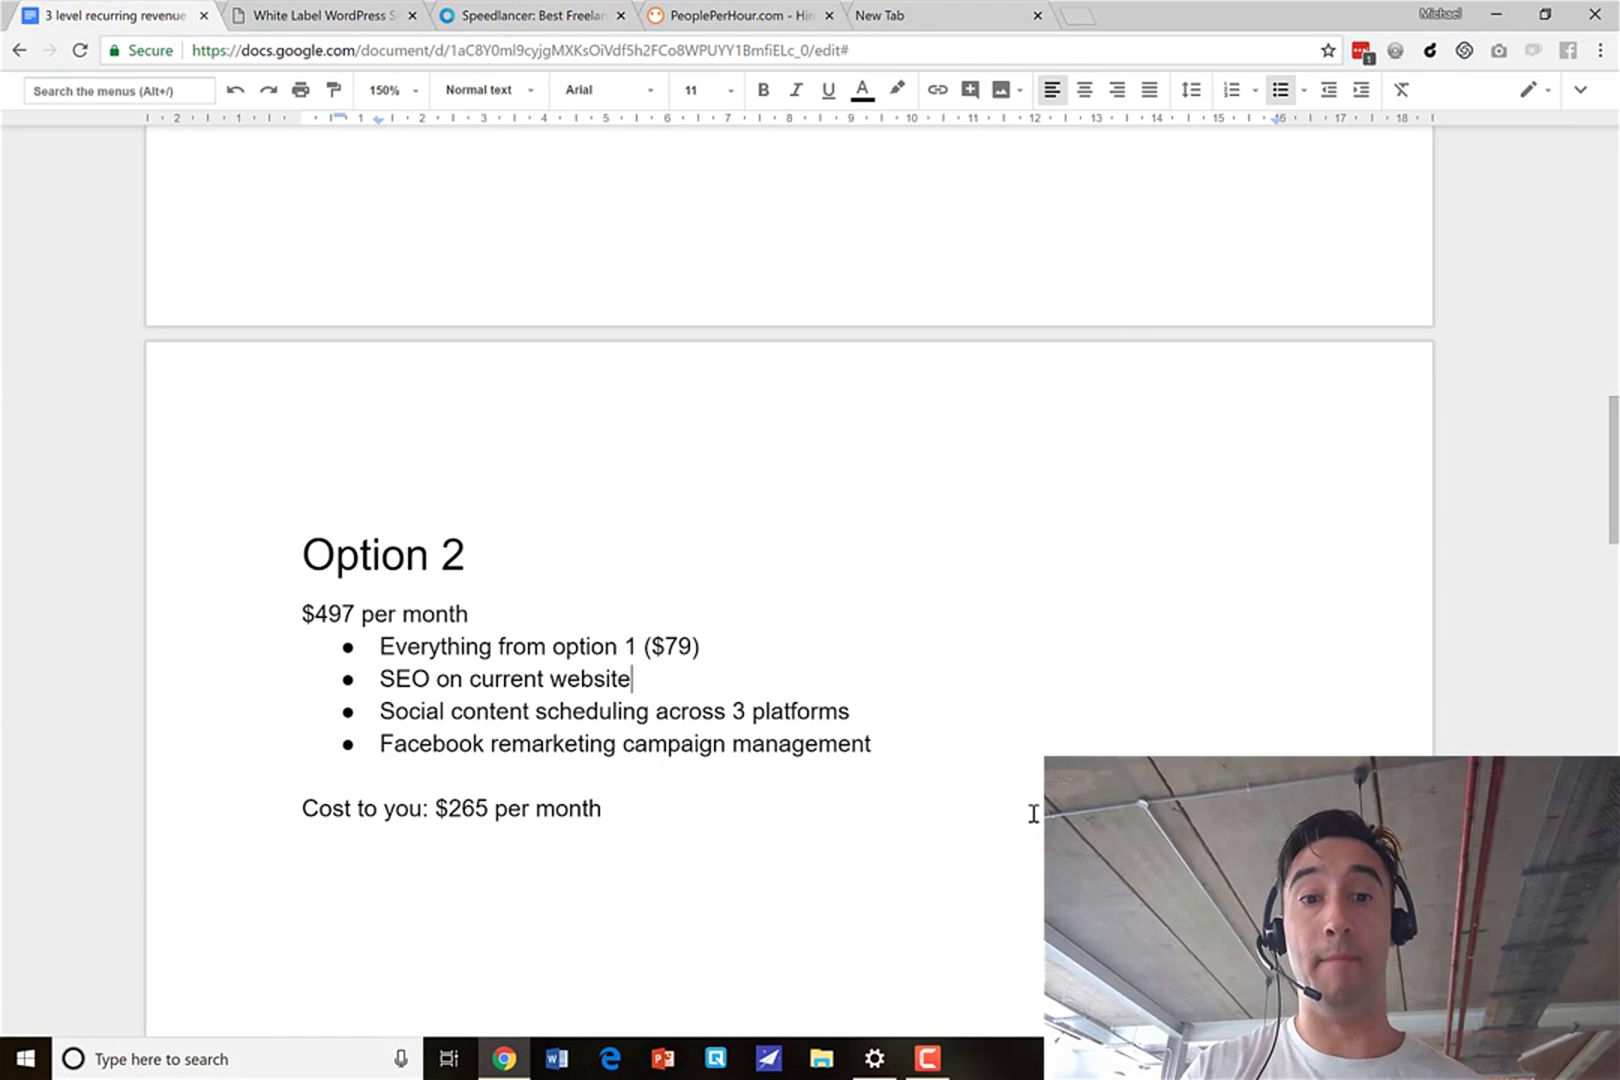
{"action": "left_click", "coordinate": [753, 682]}
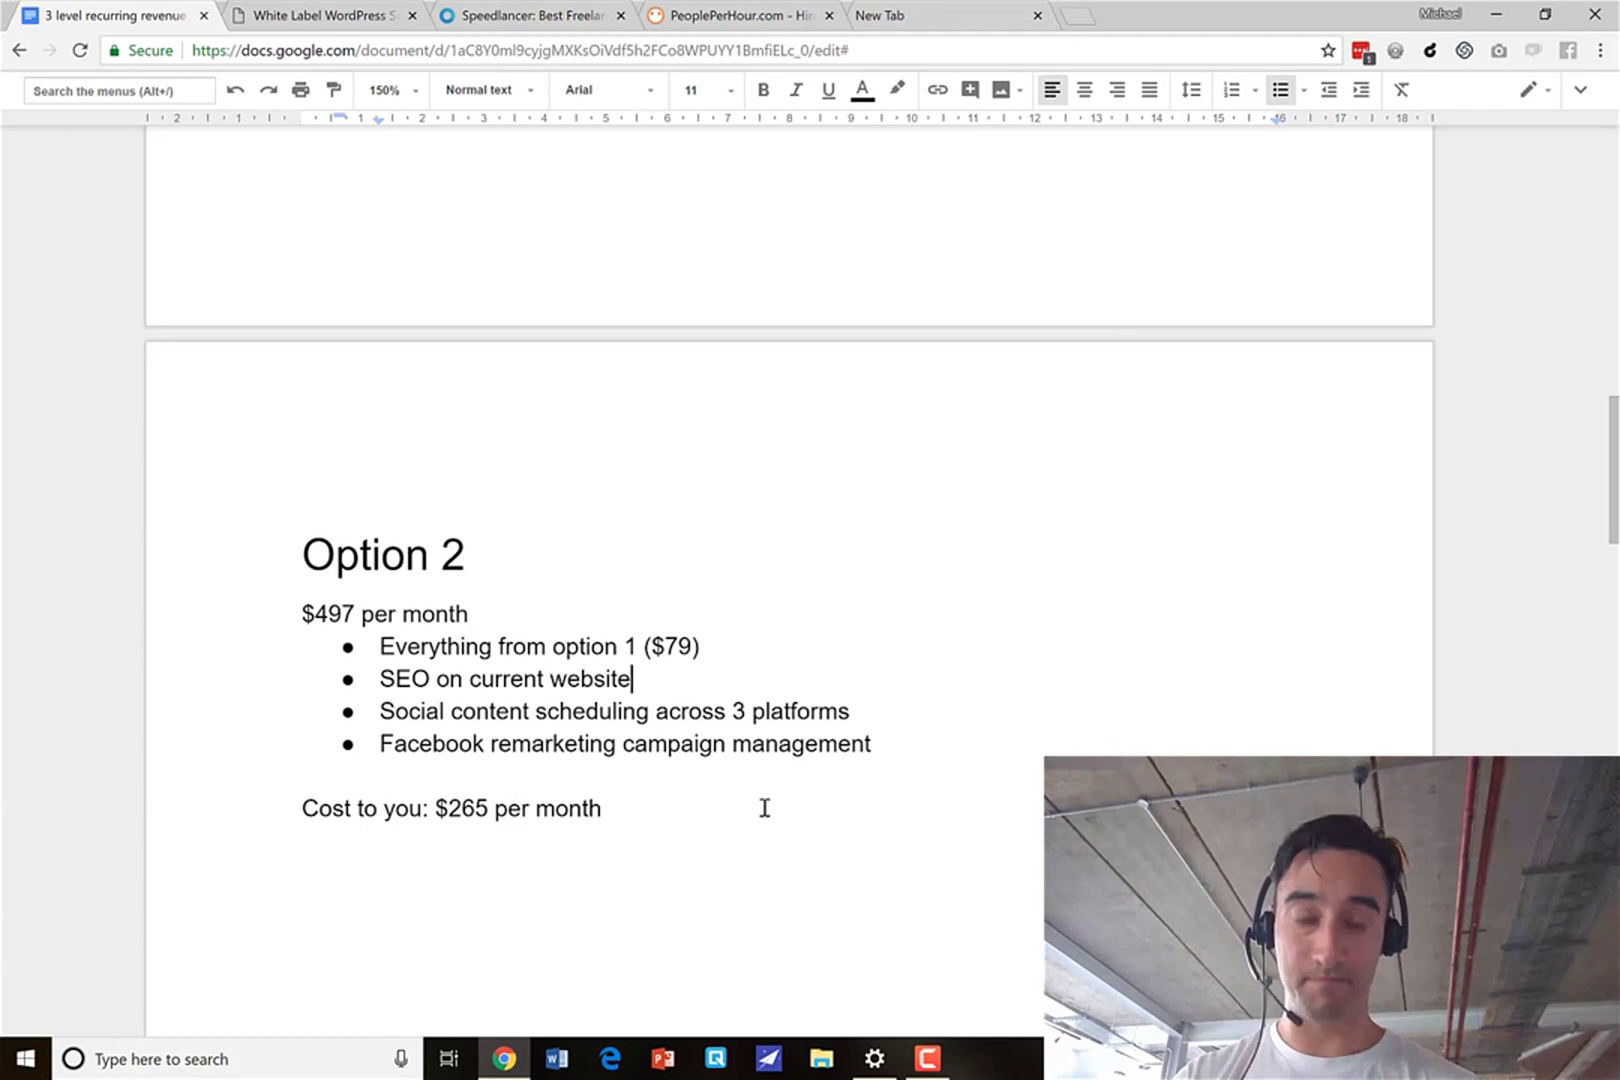
{"action": "scroll", "coordinate": [764, 807], "scroll_direction": "down", "scroll_amount": 1}
{"action": "scroll", "coordinate": [764, 807], "scroll_direction": "down", "scroll_amount": 15}
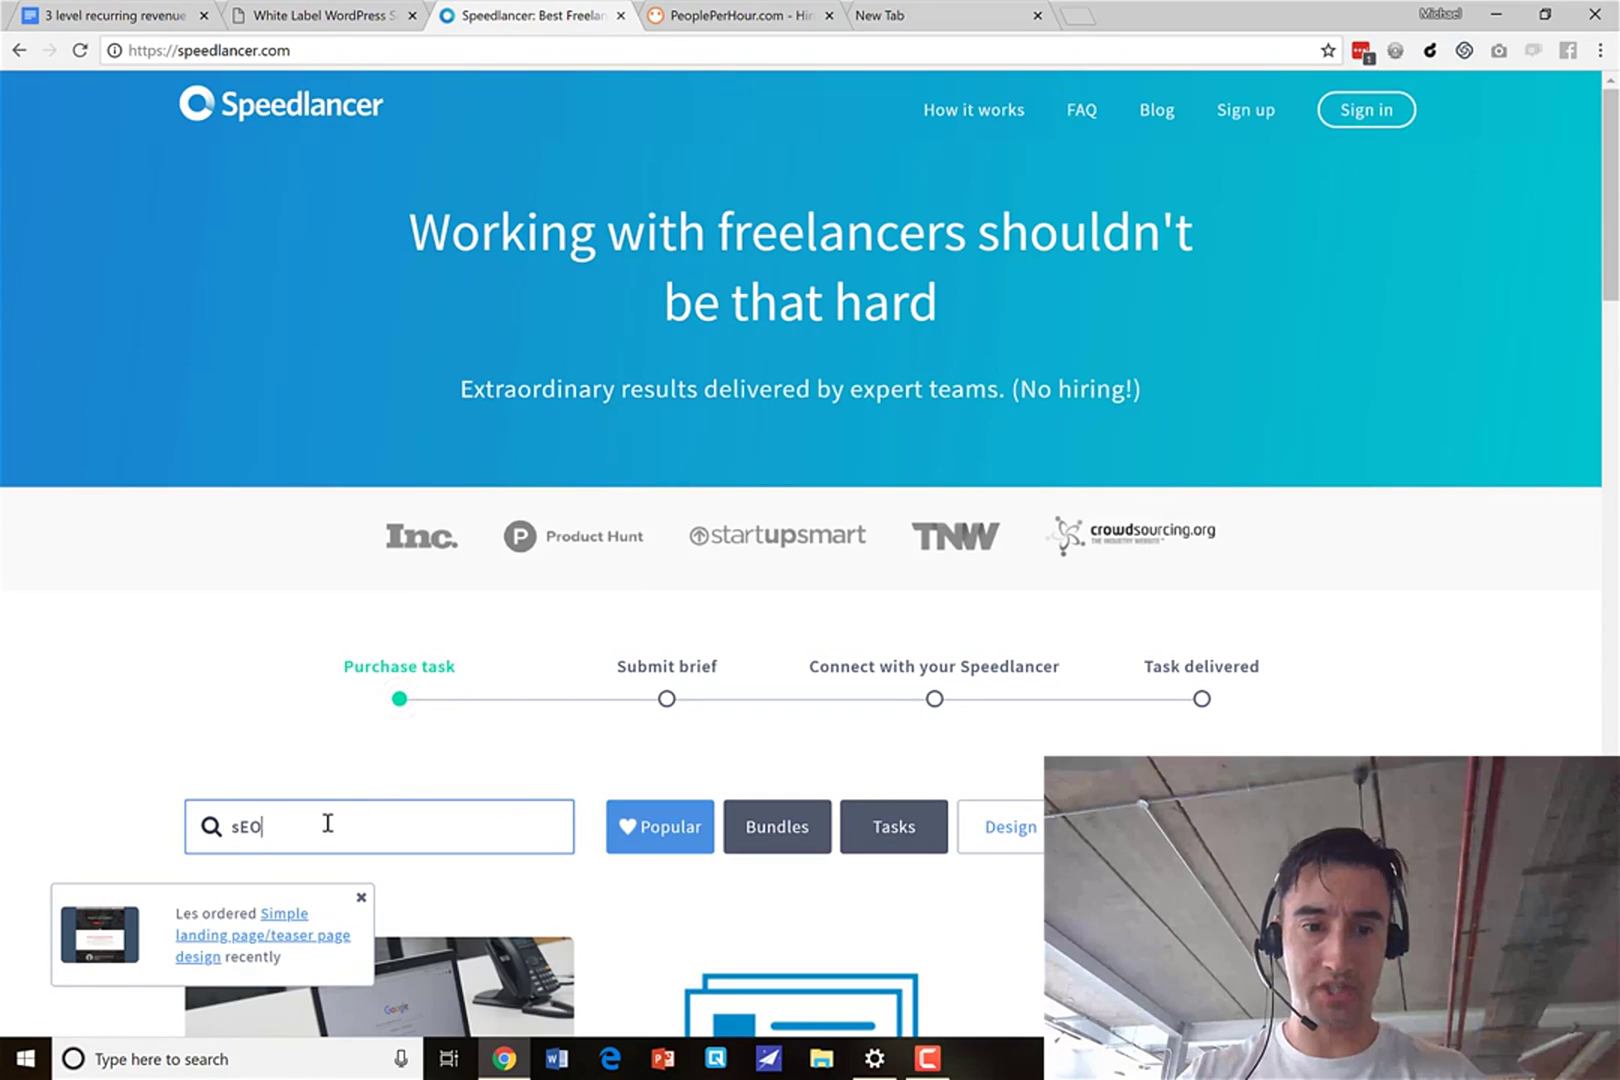
Step: Replace the Speedlancer search with one for blog writing, dismiss the order notification and open the 1000 word blog post task
{"action": "key", "text": "ctrl+a"}
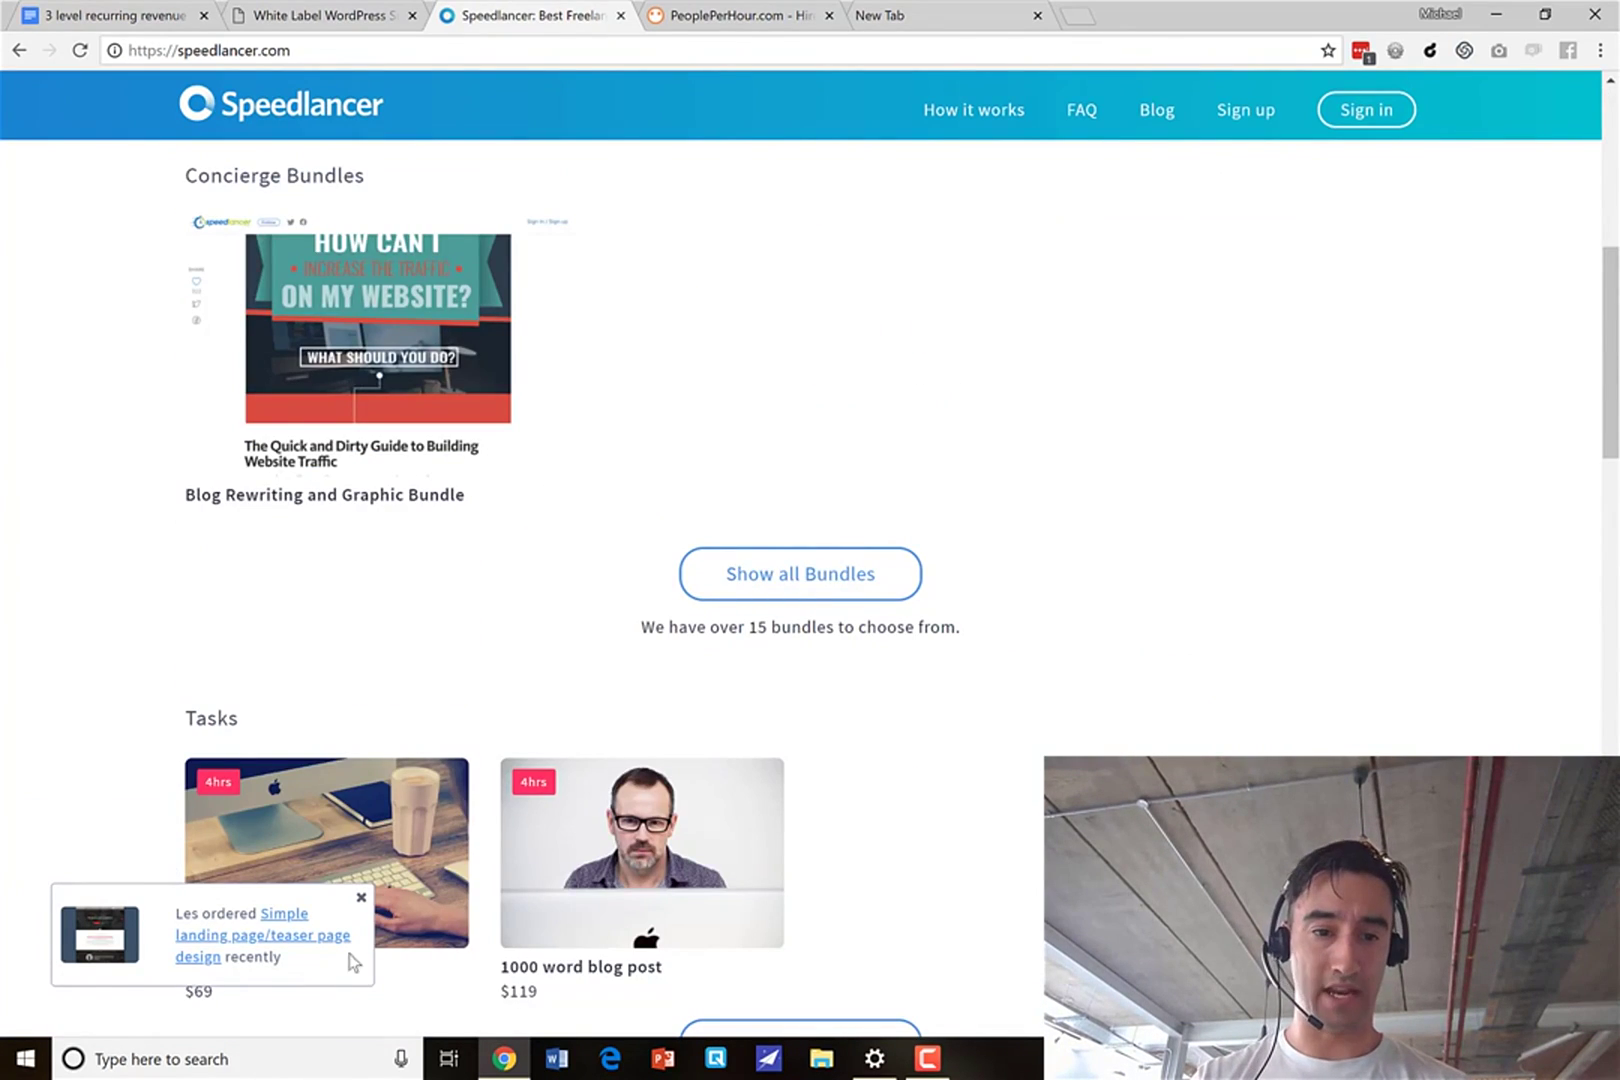
{"action": "left_click", "coordinate": [362, 897]}
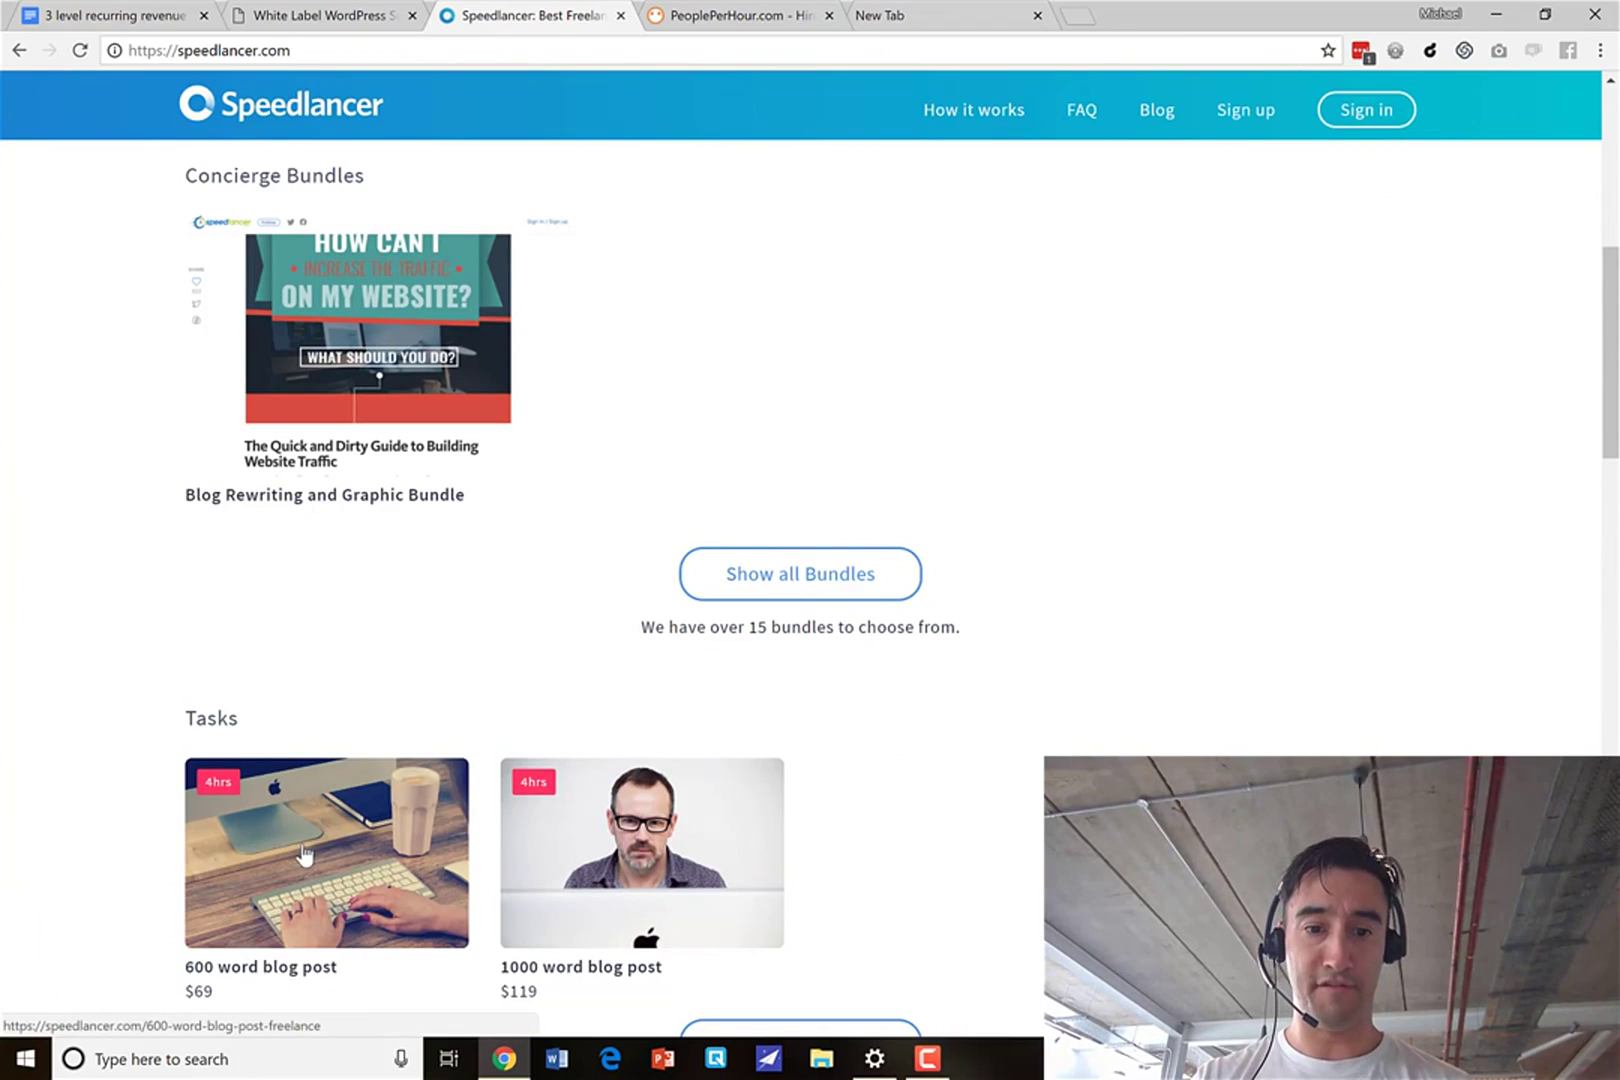
{"action": "left_click", "coordinate": [588, 887]}
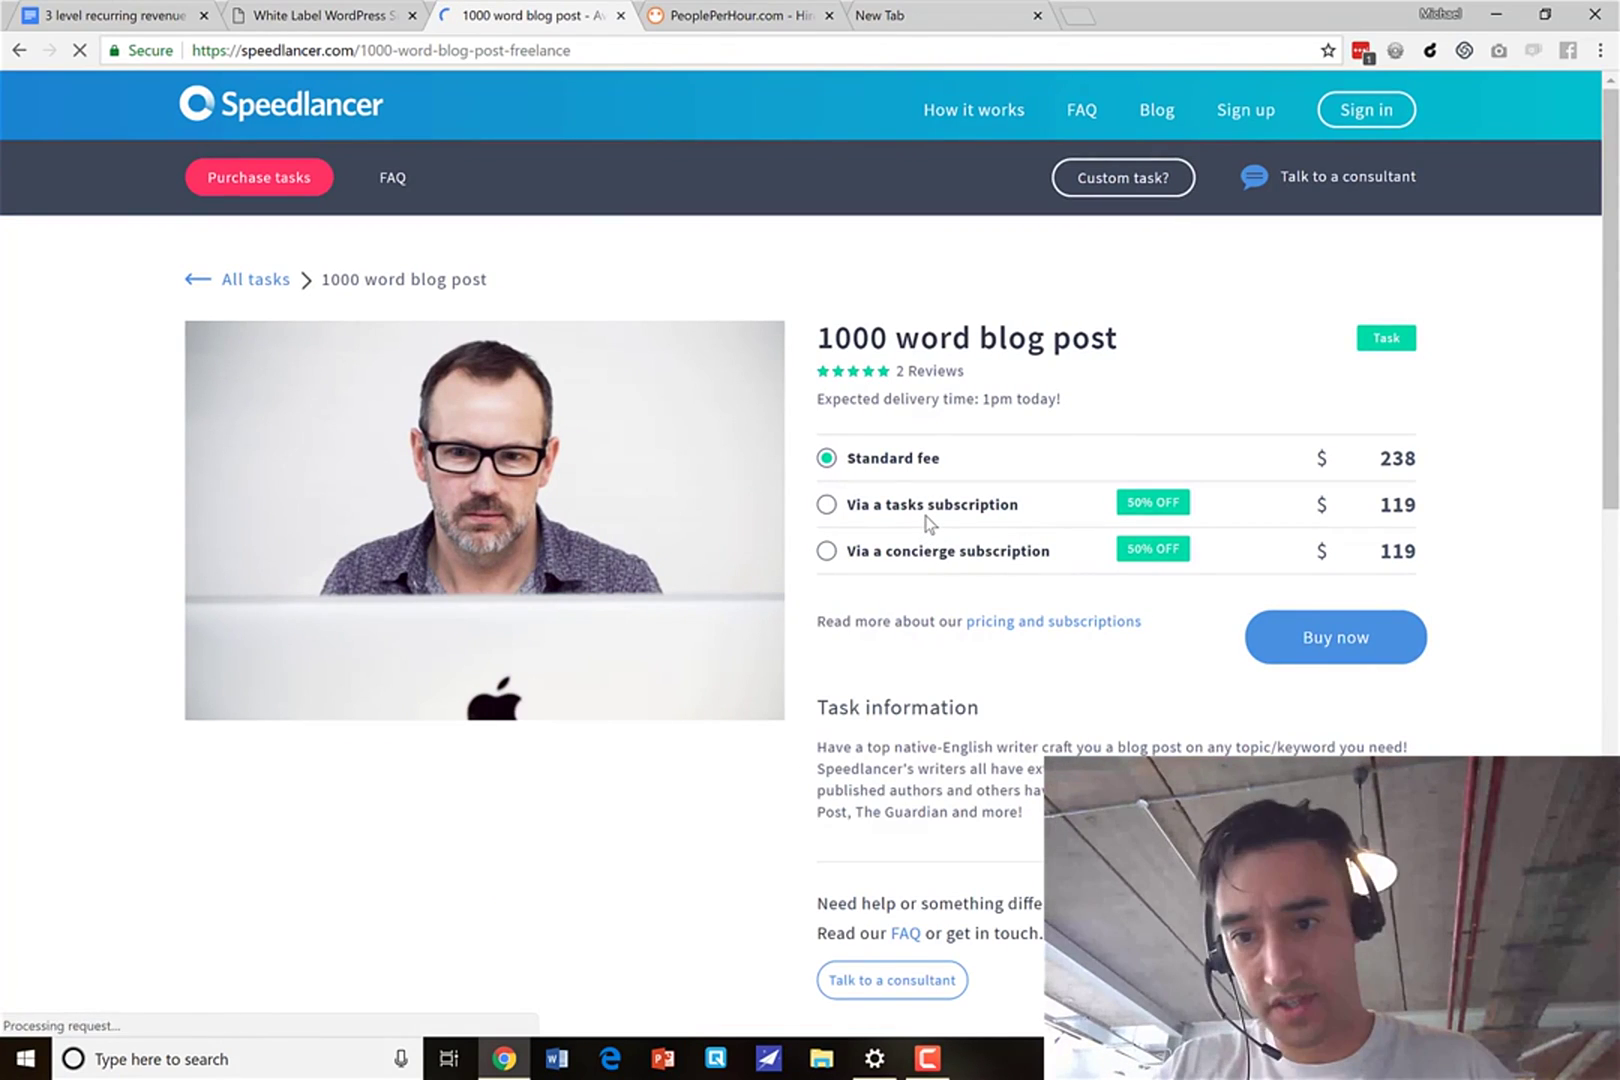
Step: In the pricing document, highlight Option 3's cost figure, followed by its blog post and social content creation bullets
{"action": "left_click", "coordinate": [322, 14]}
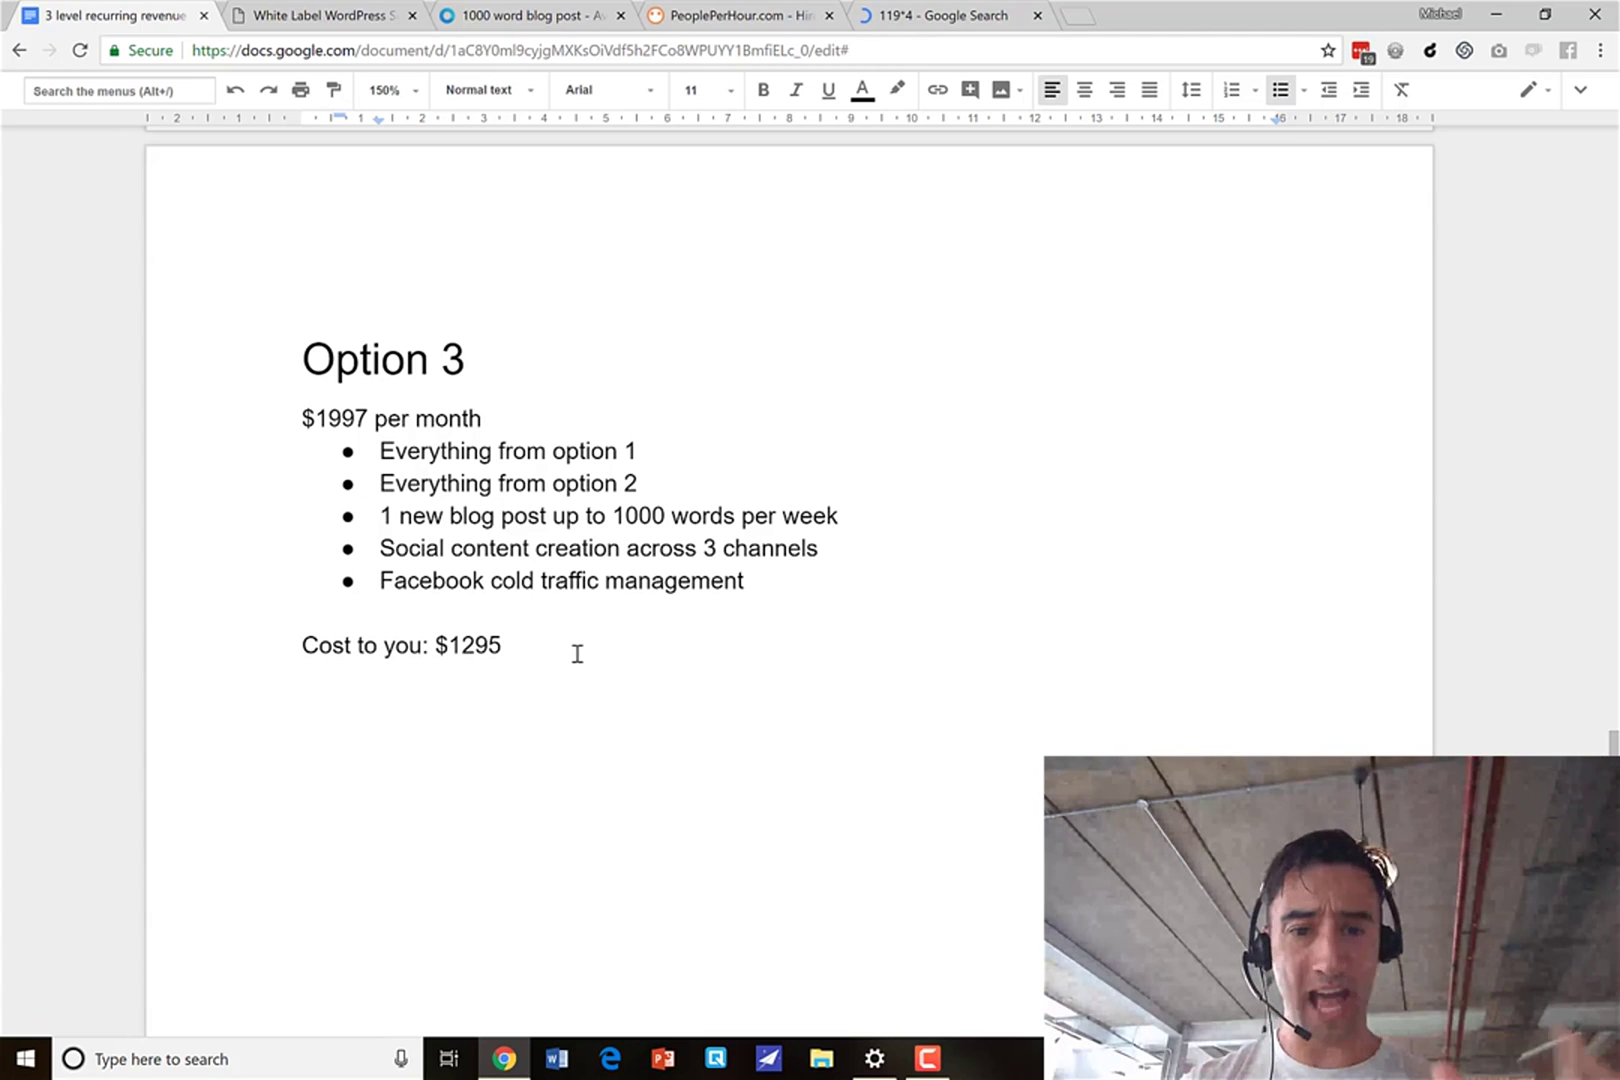
{"action": "left_click_drag", "start_coordinate": [448, 645], "coordinate": [513, 645]}
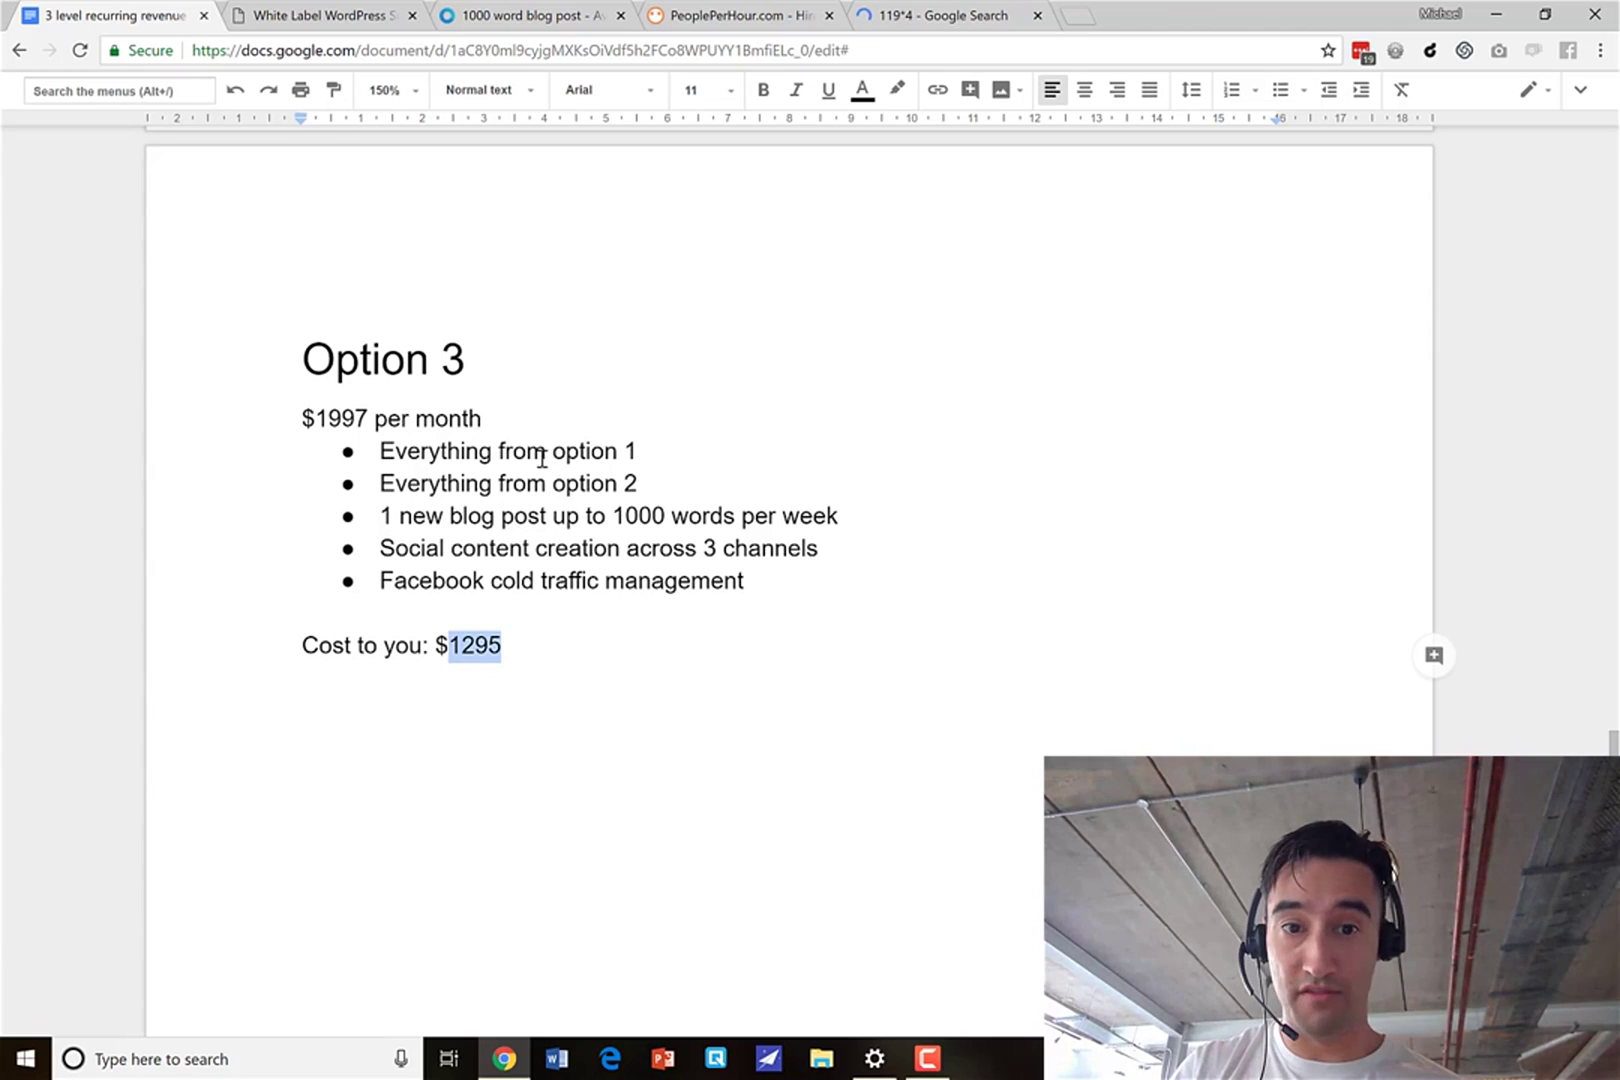
{"action": "left_click", "coordinate": [645, 483]}
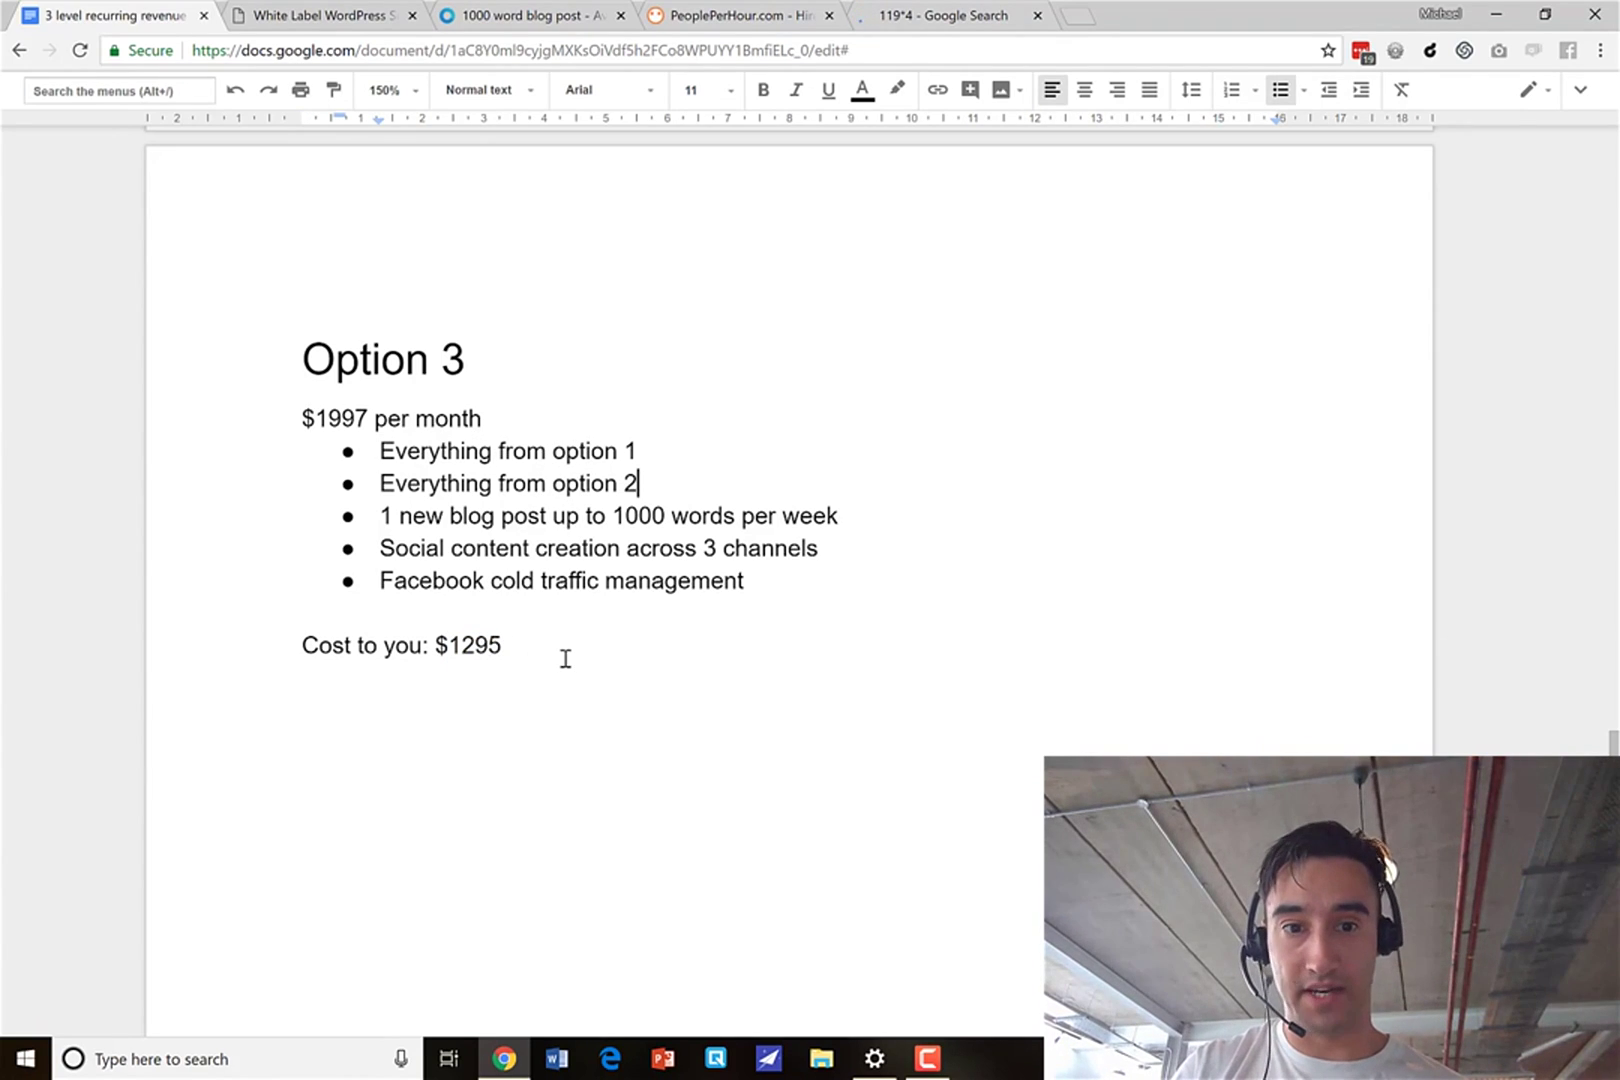
{"action": "scroll", "coordinate": [565, 658], "scroll_direction": "up", "scroll_amount": 3}
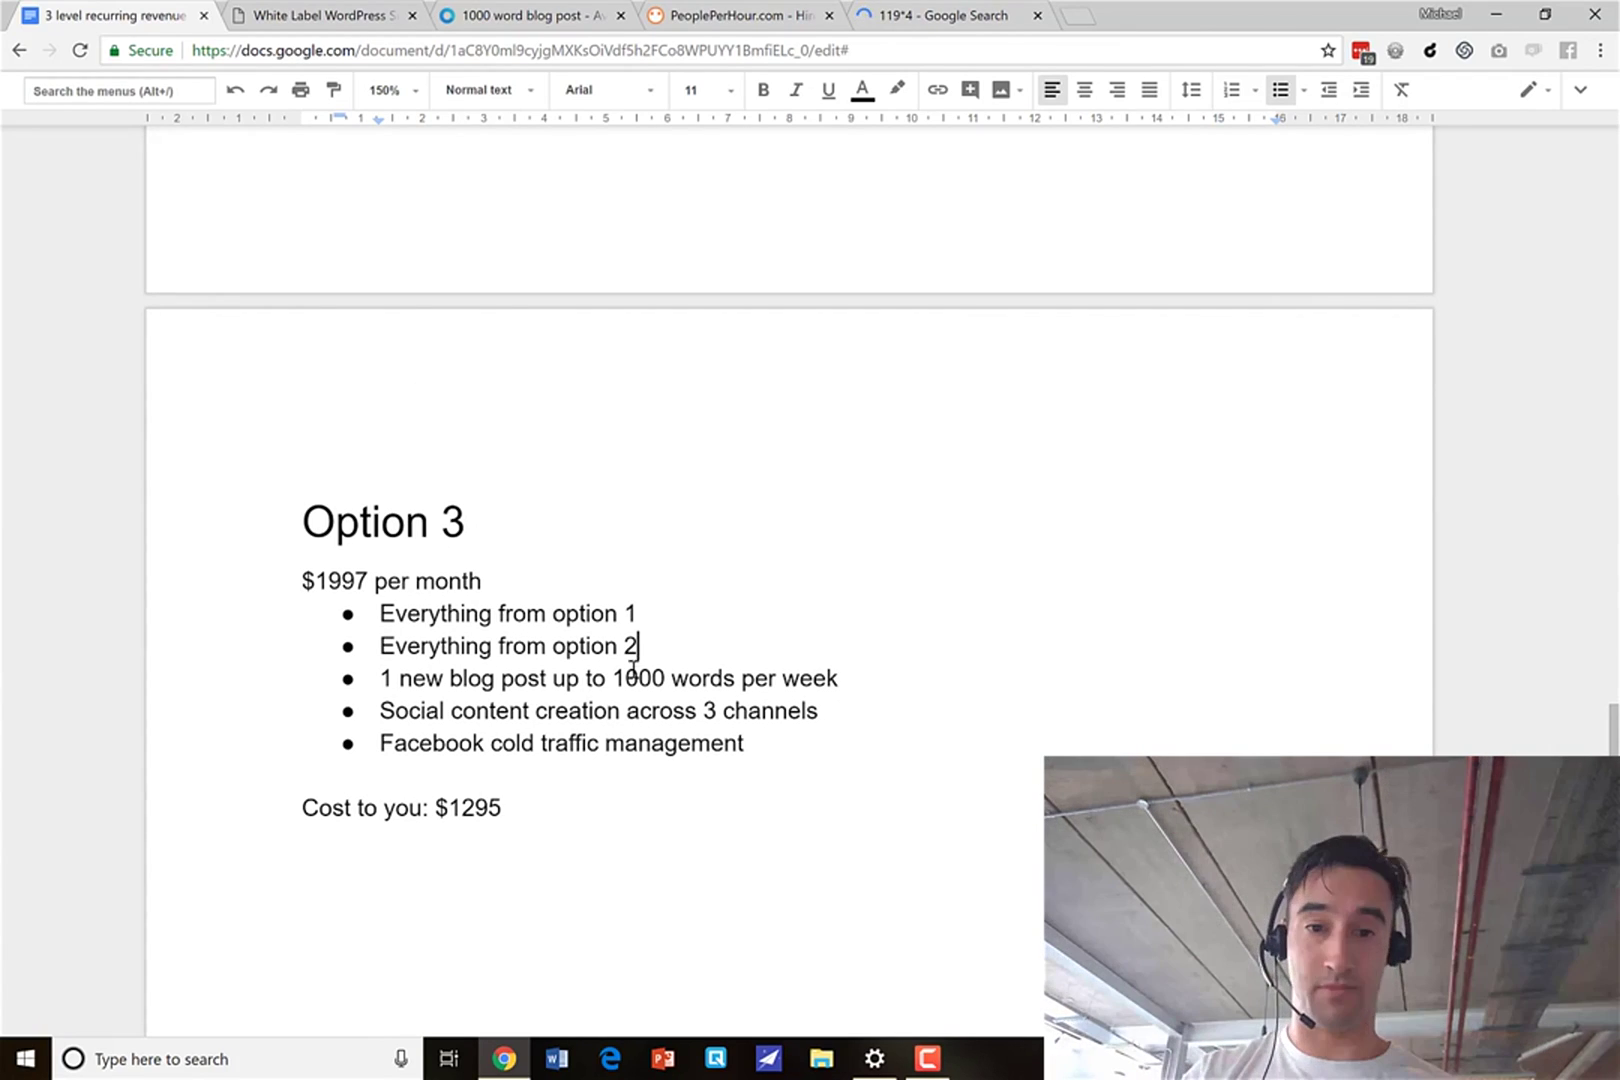
{"action": "left_click_drag", "start_coordinate": [850, 712], "coordinate": [366, 685]}
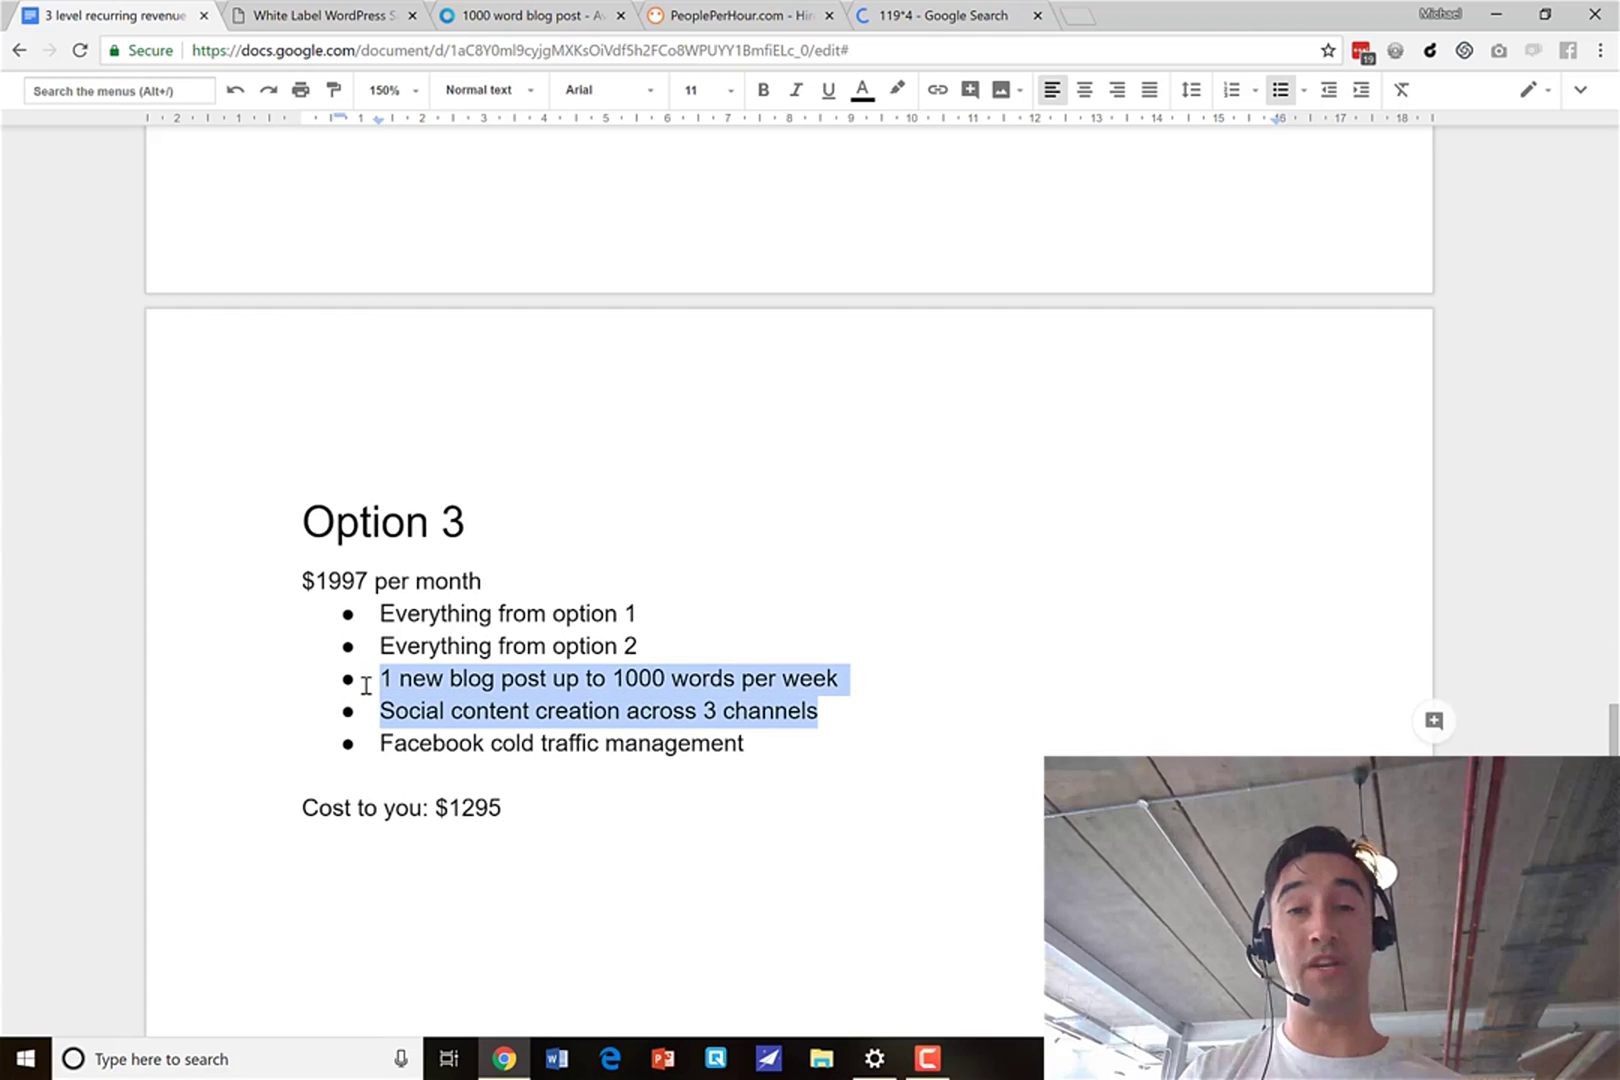